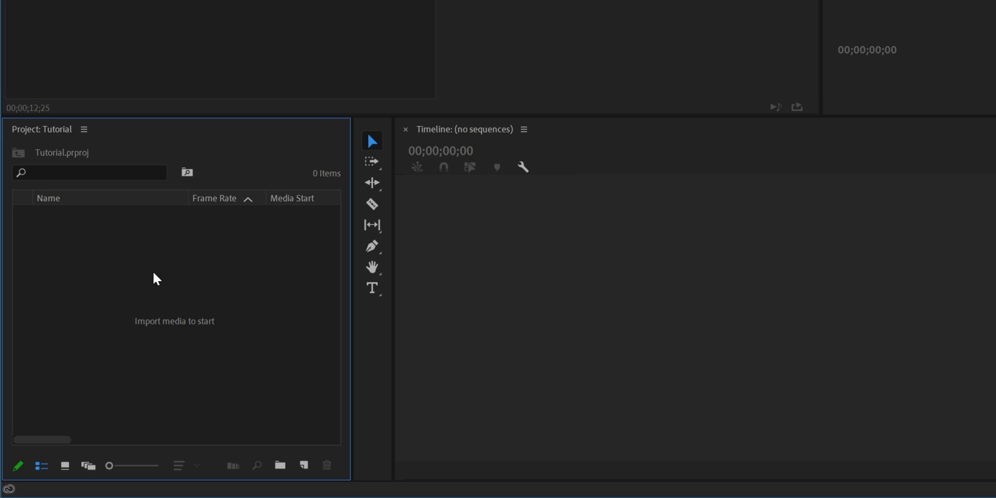
Step: Import AdobeStock_264186736.mov from the Desktop into the project bin
double_click(157, 279)
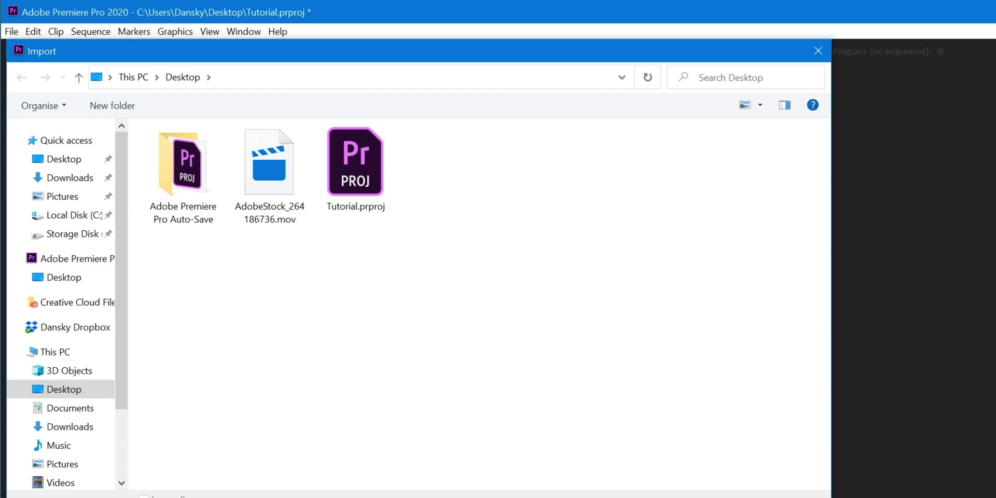
double_click(252, 155)
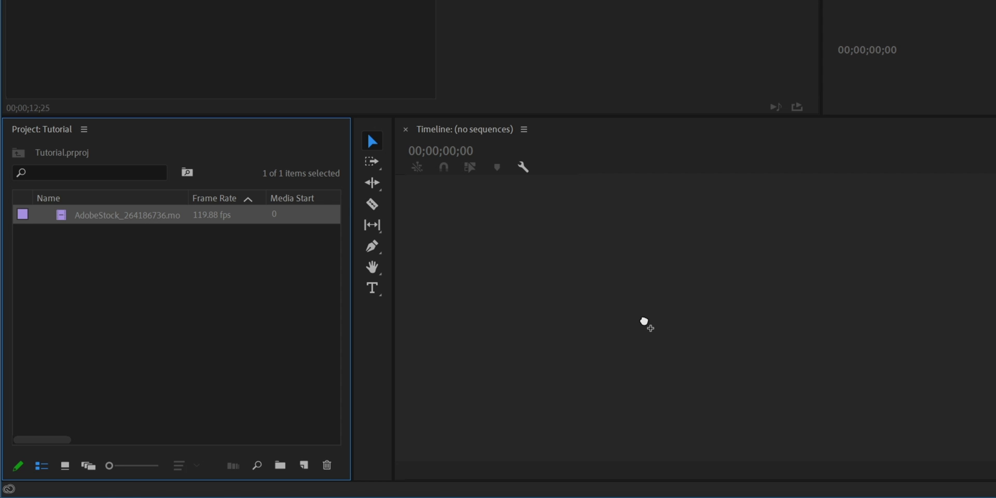
Step: Create a sequence from the clip and name it 'Running Man'
left_click_drag(644, 323, 645, 325)
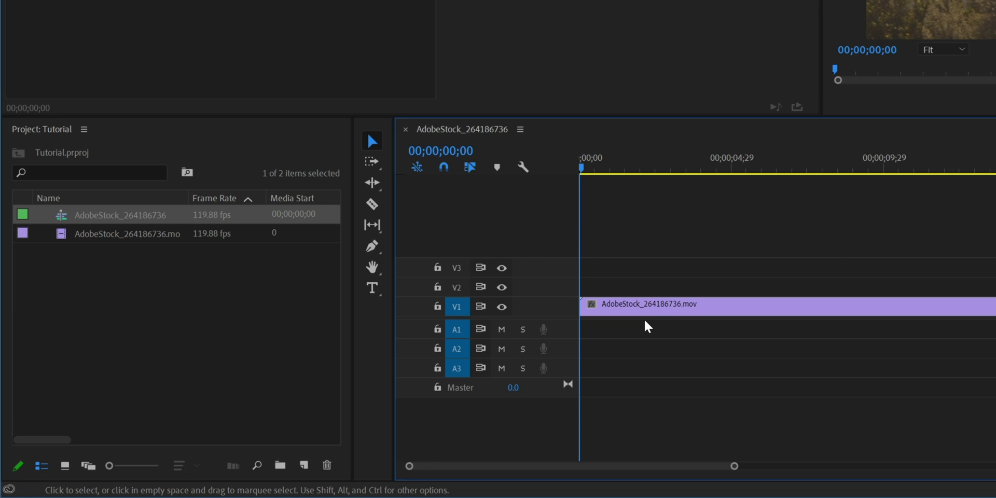
left_click(149, 215)
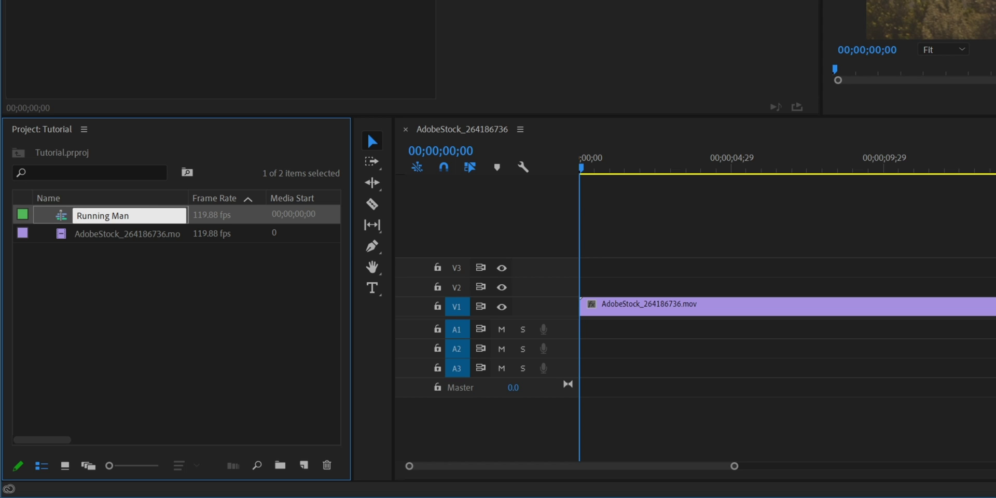
type("Running Man")
key("Tab")
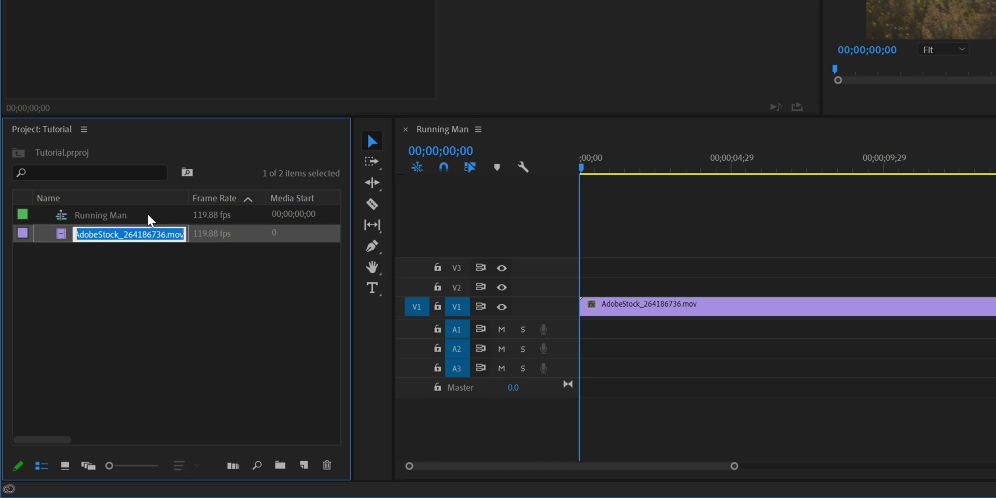
left_click(167, 286)
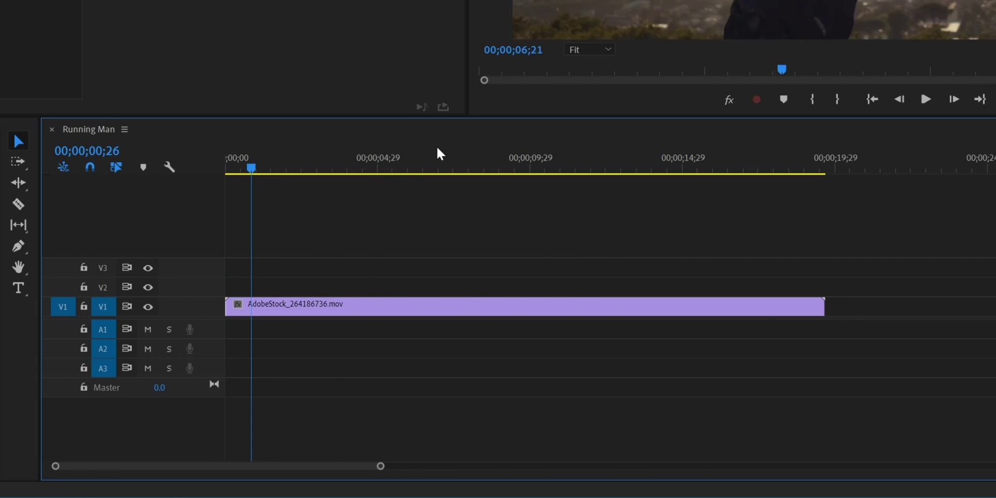
Step: Preview the running footage by playing and scrubbing through the sequence
left_click_drag(438, 153, 224, 176)
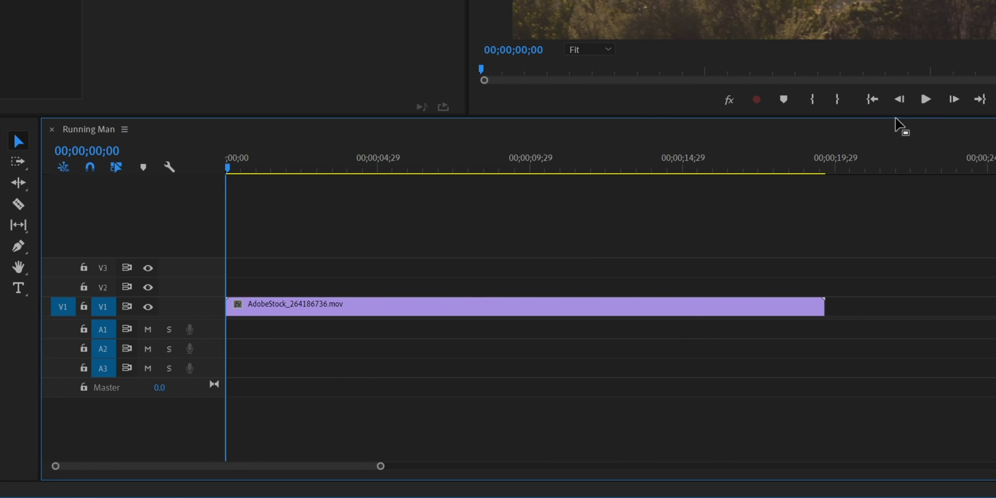
left_click(927, 100)
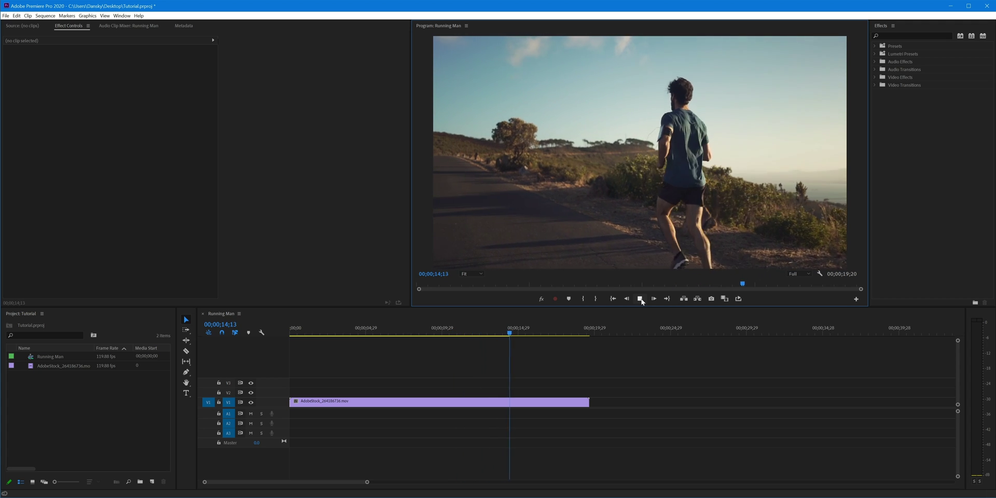
left_click(231, 353)
key("Home")
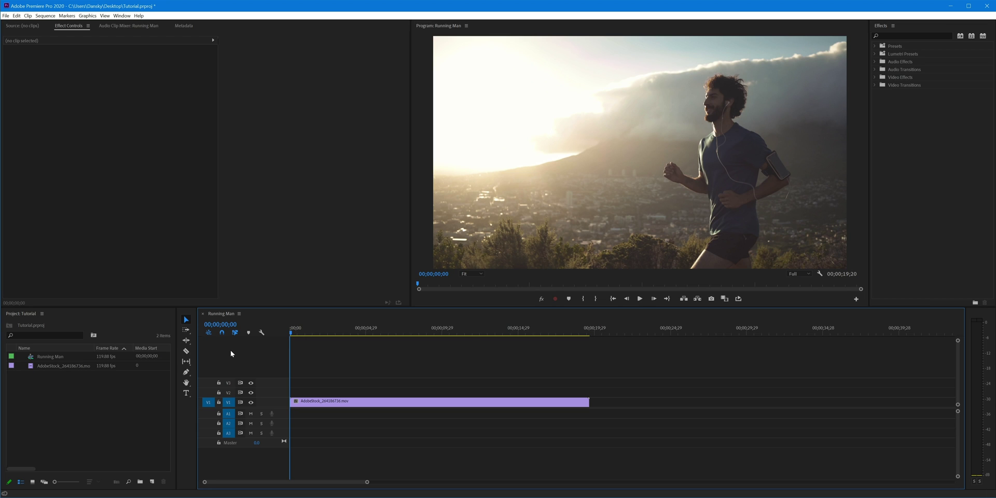
left_click_drag(312, 332, 383, 331)
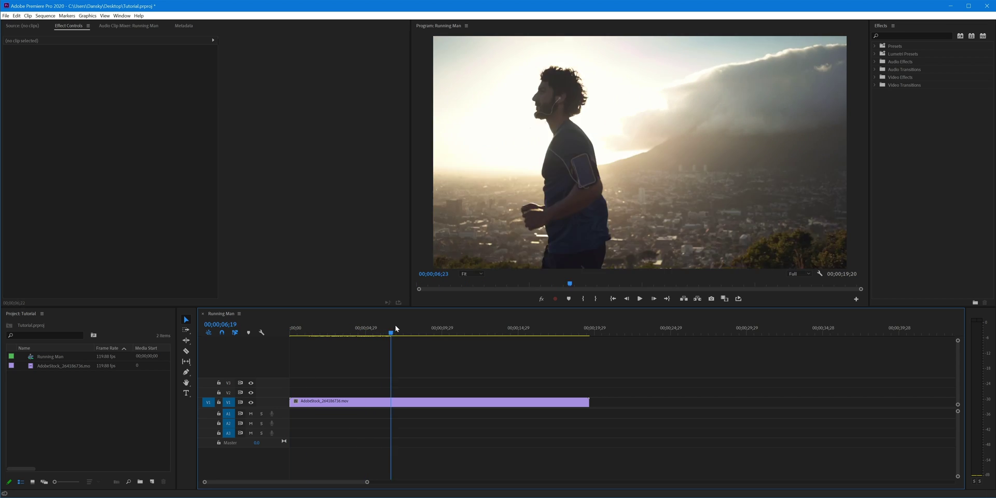
left_click_drag(396, 328, 464, 328)
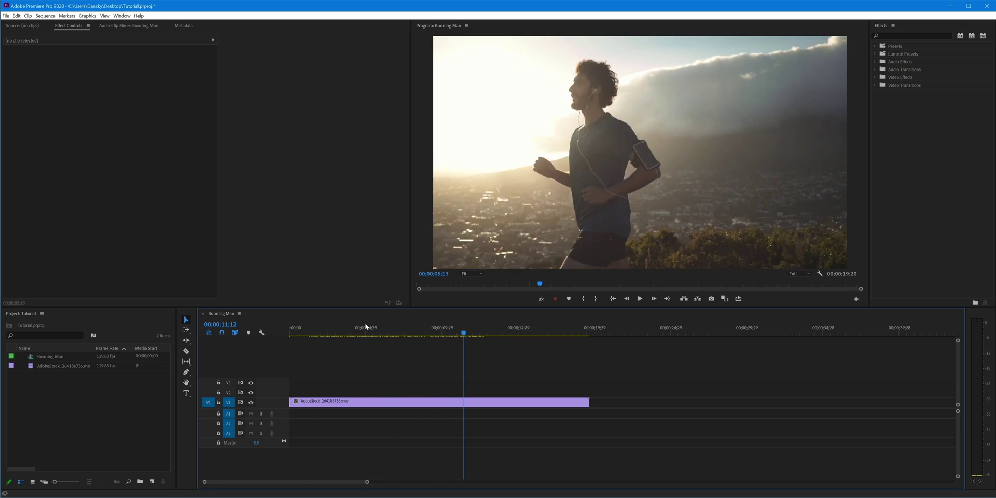
left_click_drag(366, 327, 264, 328)
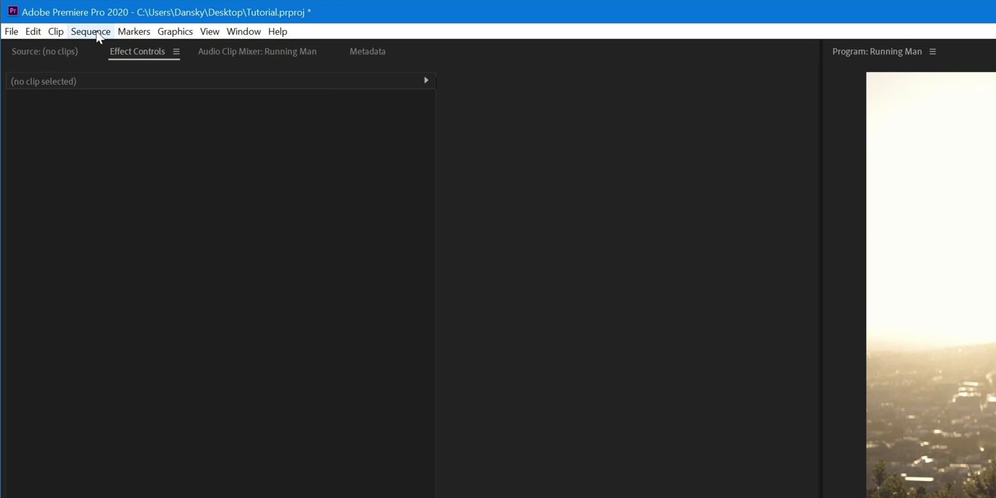
Step: Set the sequence frame size to 1080 × 1920 and accept deleting previews
left_click(48, 16)
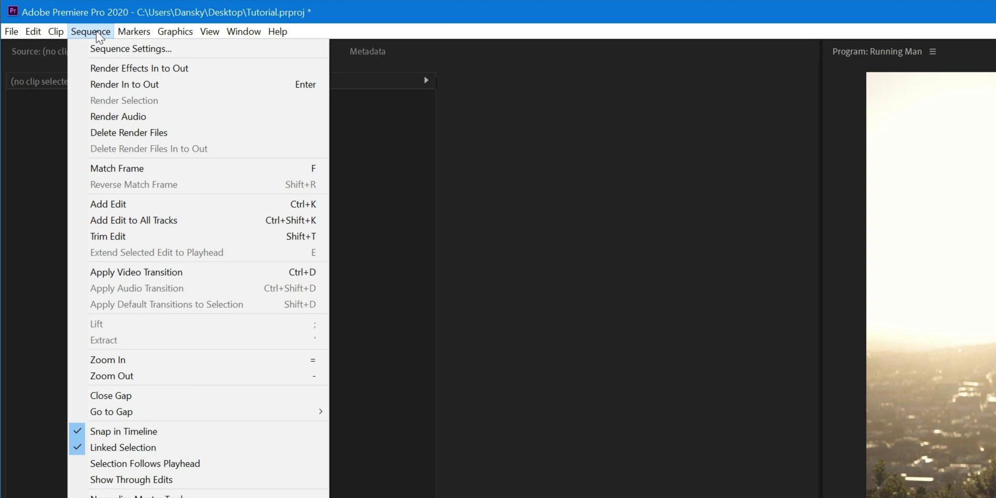
left_click(111, 49)
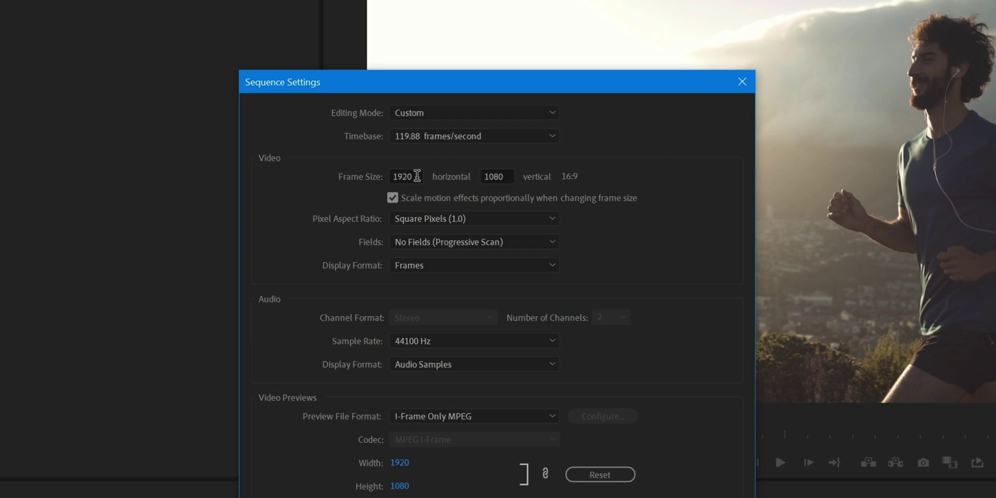
left_click_drag(417, 177, 388, 176)
type("1080")
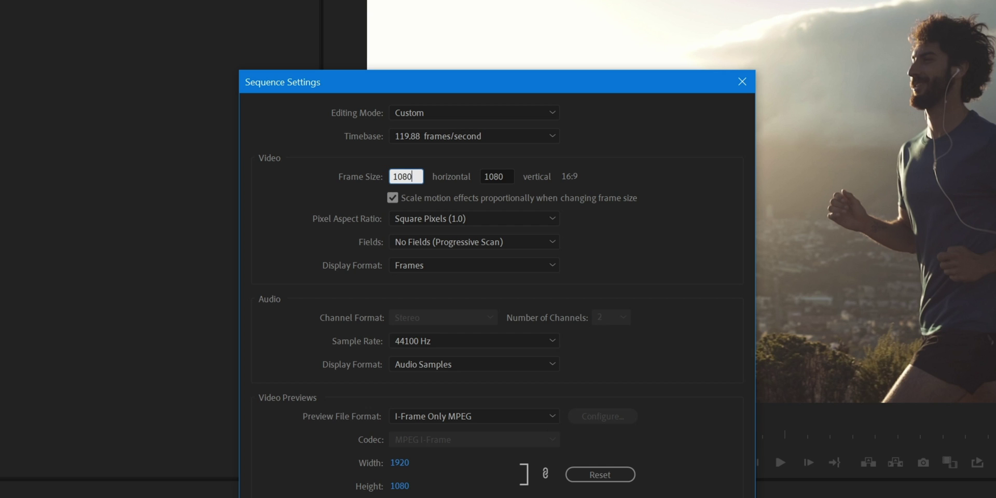
key("Tab")
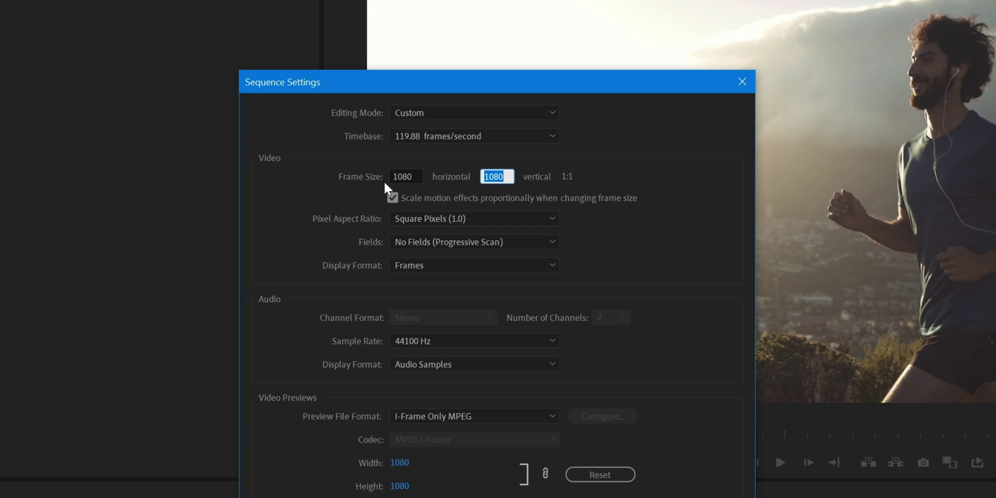
type("1920")
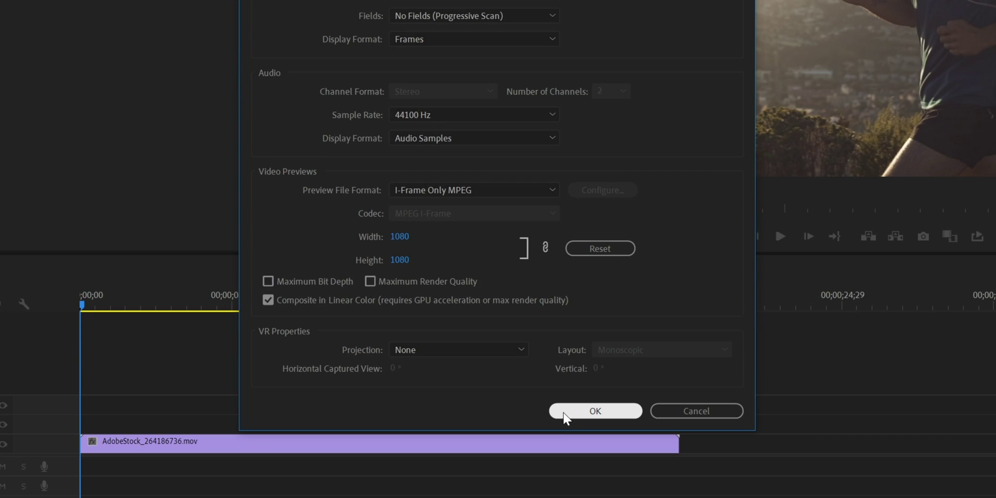
left_click(568, 416)
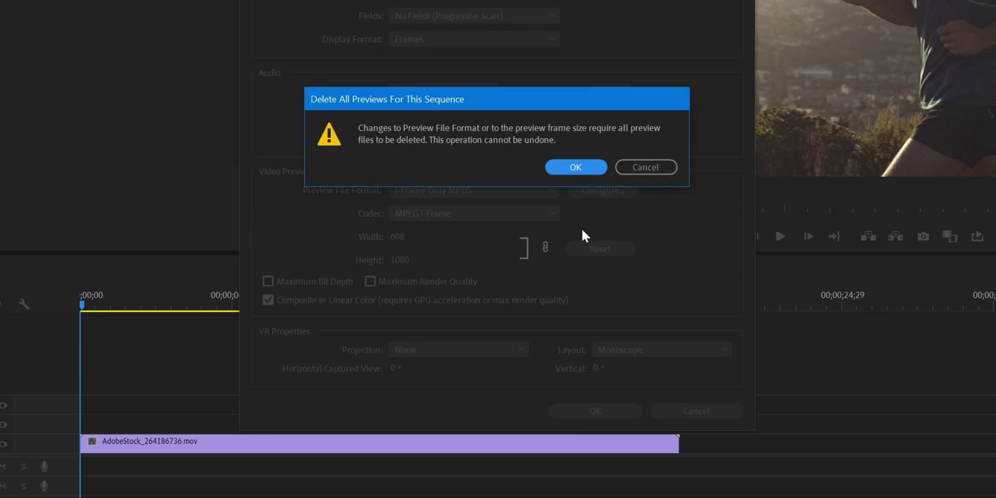
left_click(575, 166)
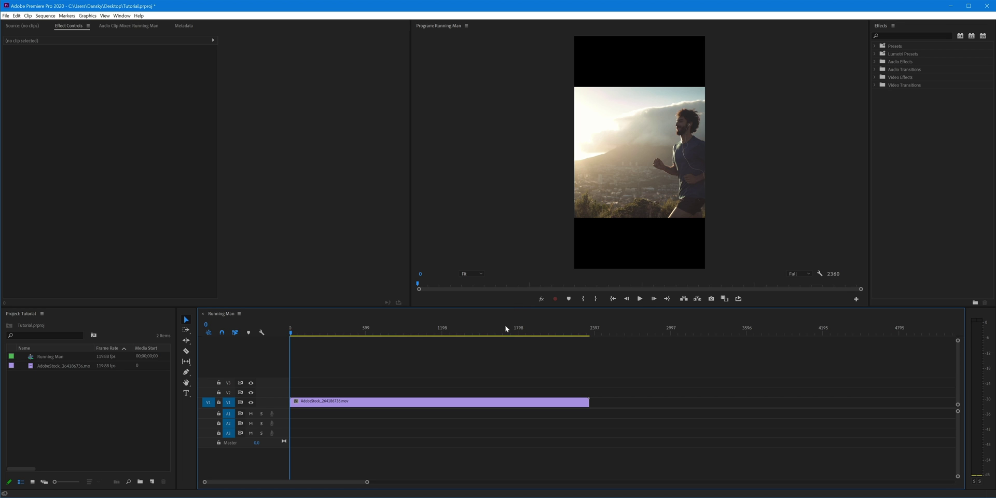
Step: Set the clip's Motion Scale to 180 in Effect Controls
left_click(479, 402)
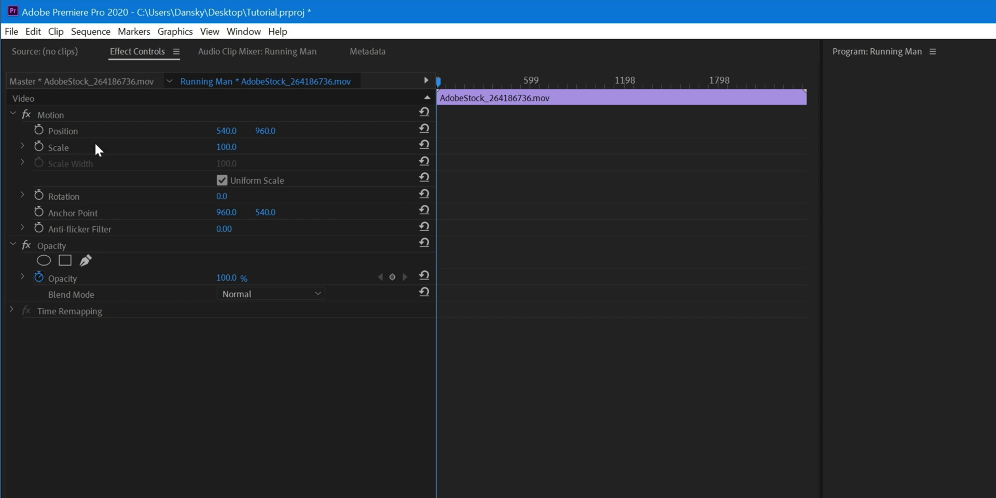
left_click_drag(222, 147, 253, 147)
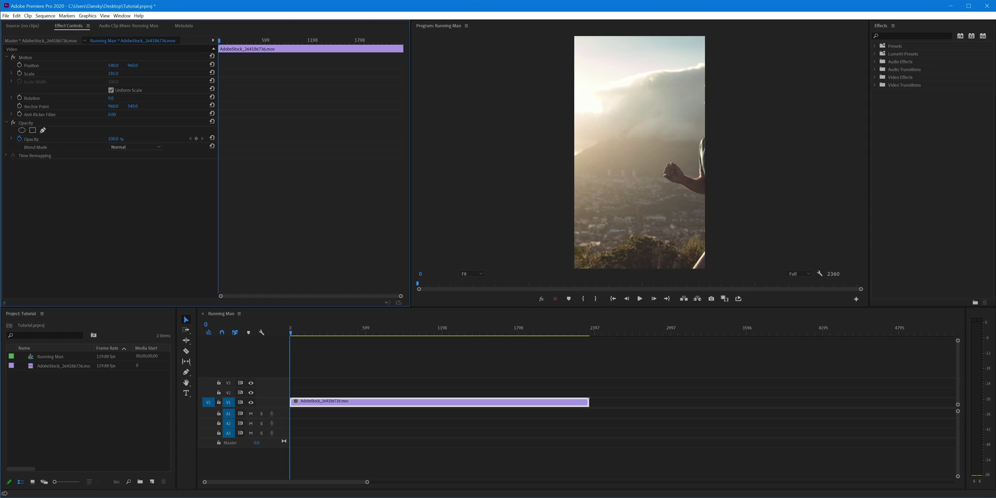
left_click(119, 73)
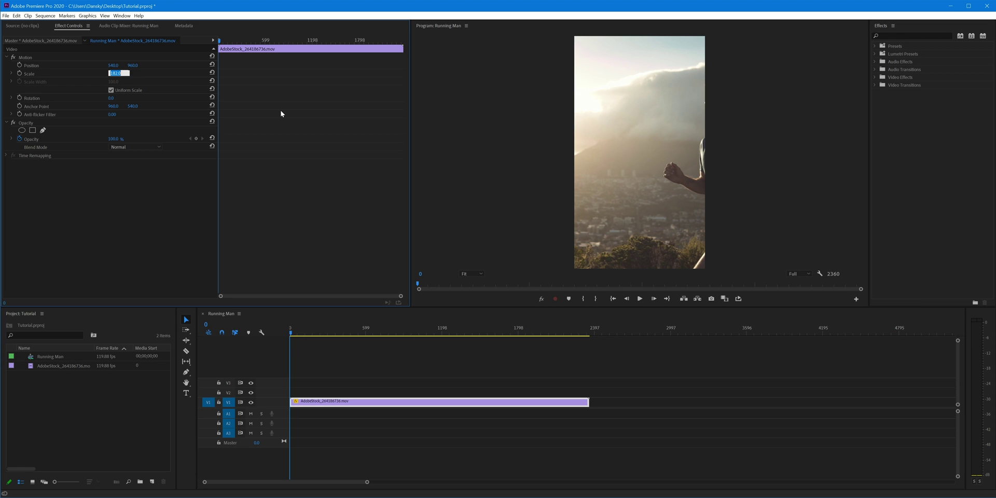
type("180")
key("Return")
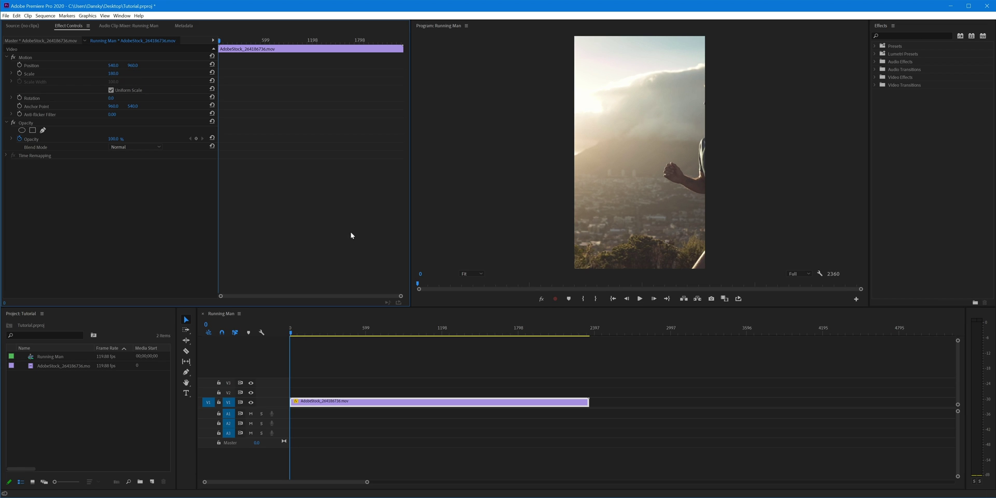
Step: Scrub and play the sequence to check the enlarged framing
left_click_drag(380, 329, 290, 328)
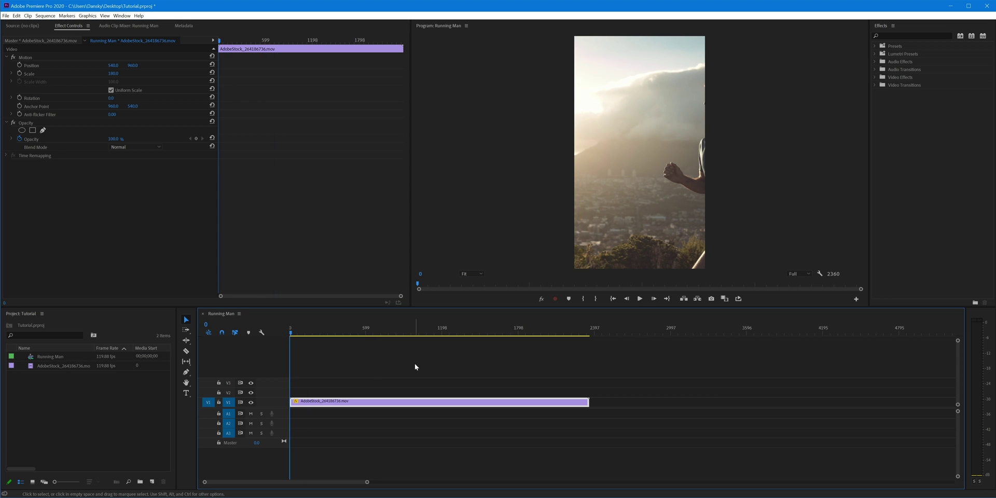
key("space")
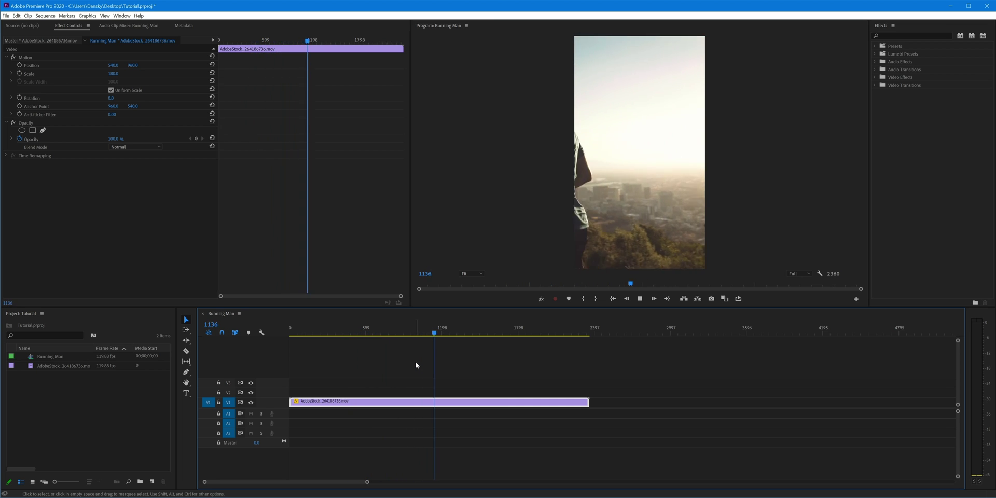
left_click_drag(434, 335, 275, 334)
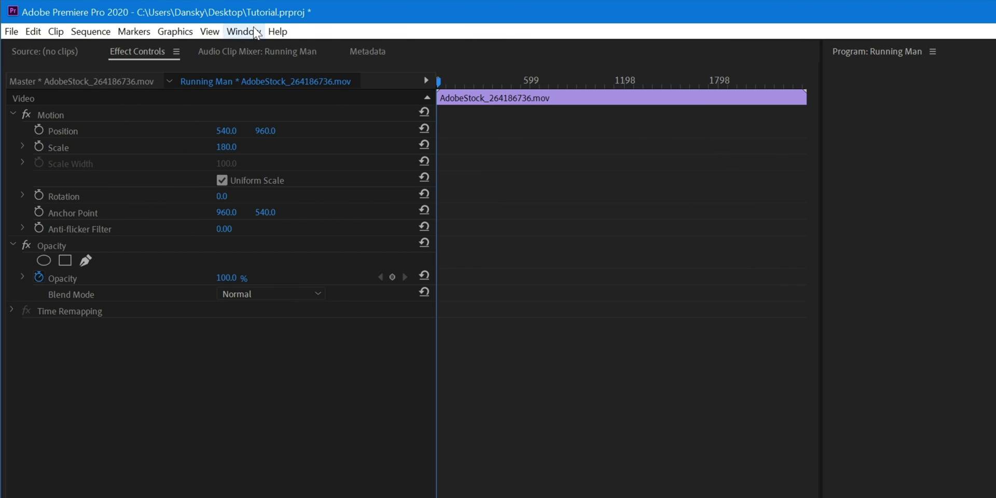
Step: Widen the Effects panel, leaving the workspace panel list unchanged
left_click(244, 32)
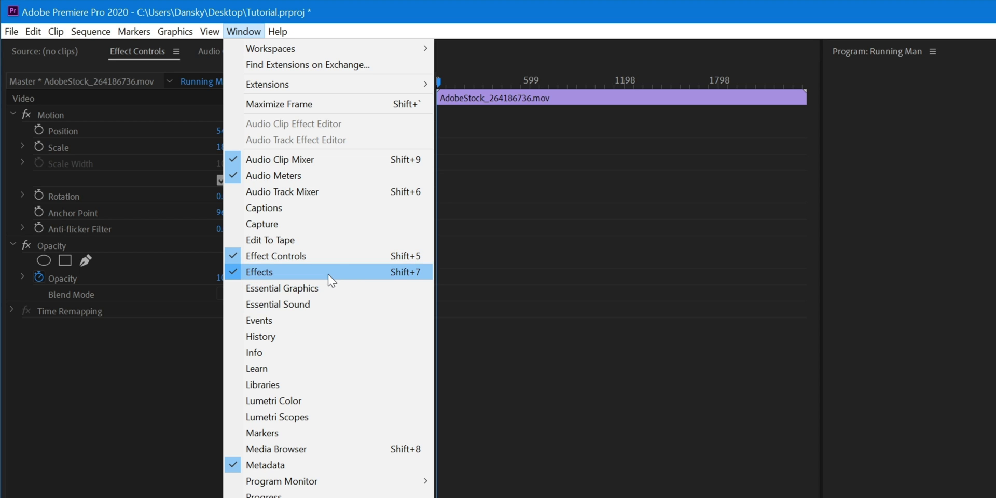
left_click(238, 36)
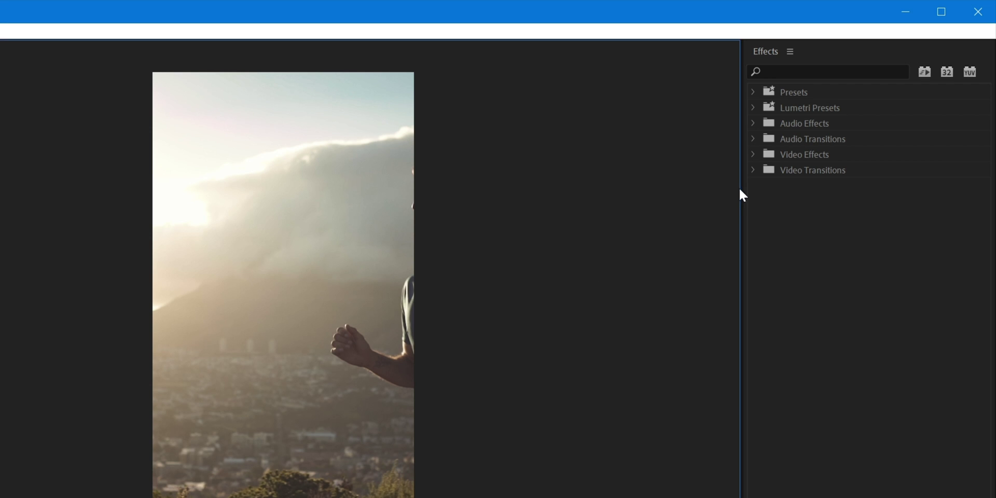
left_click_drag(749, 191, 727, 221)
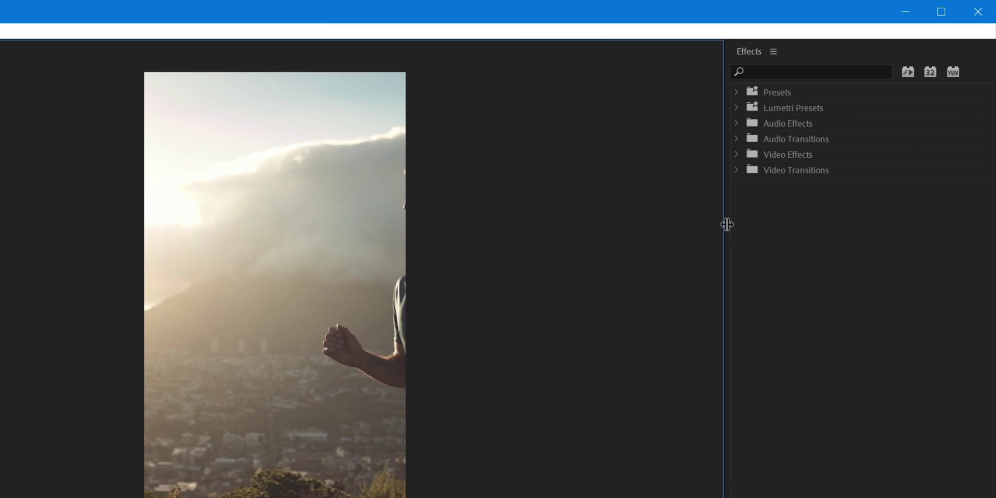
left_click(778, 228)
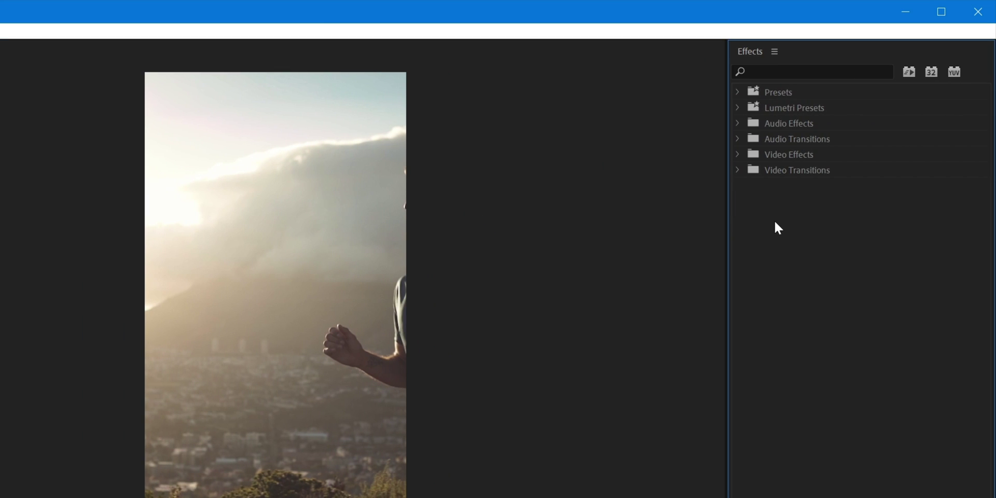
Step: Expand Video Transitions, Immersive Video and MA Glitch, then filter to accelerated effects
left_click(738, 169)
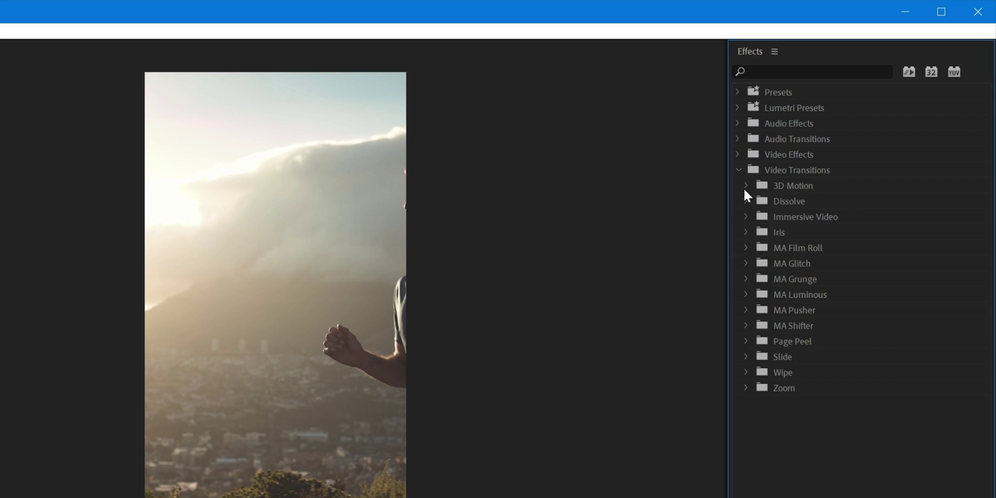
left_click(748, 217)
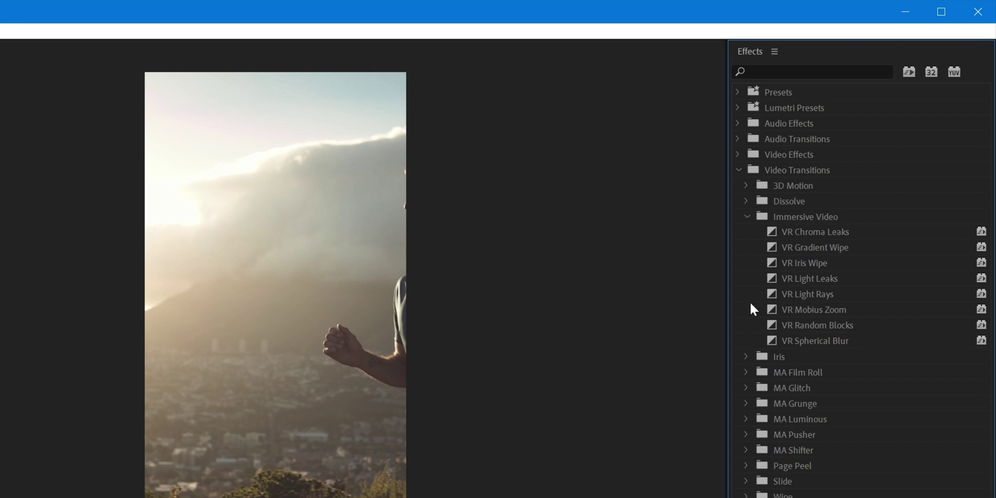
left_click(747, 389)
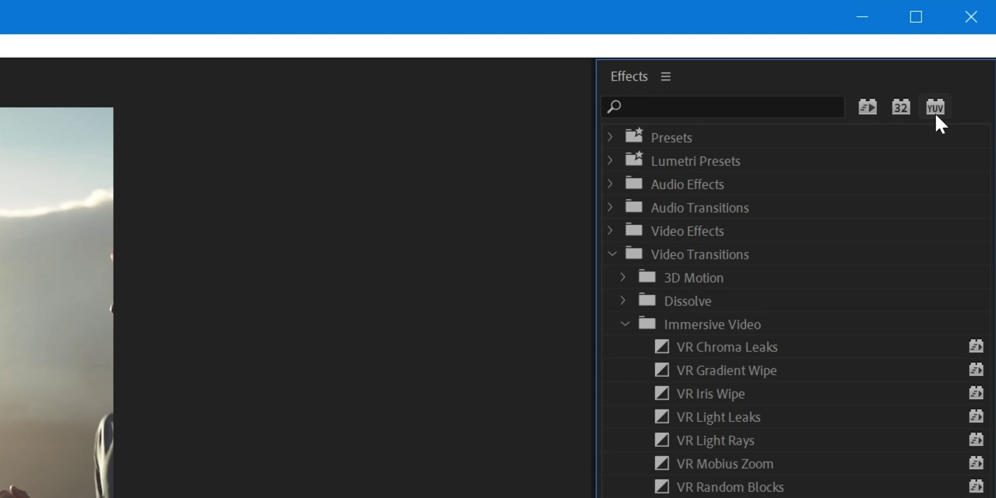
left_click(868, 109)
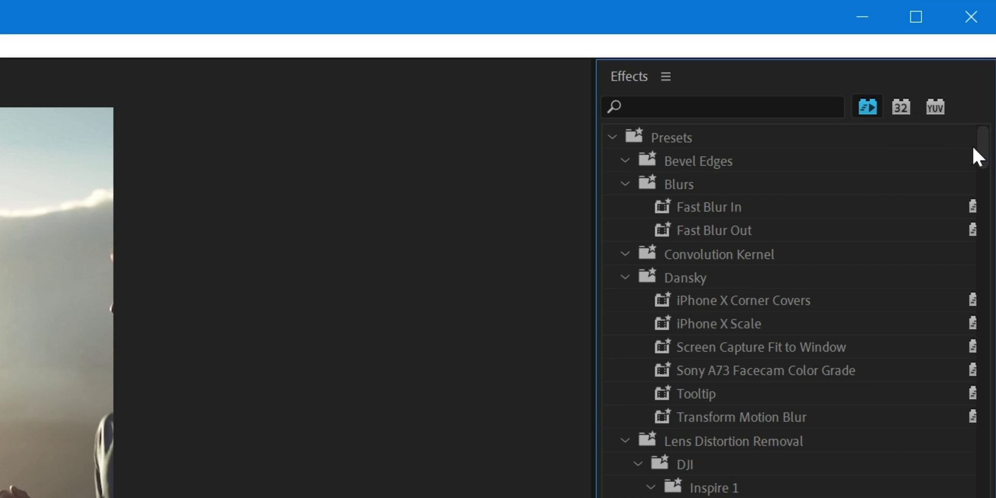
Step: Search the effects for 'auto' and drag Auto Reframe onto the runner clip
left_click_drag(978, 156, 978, 135)
left_click(687, 109)
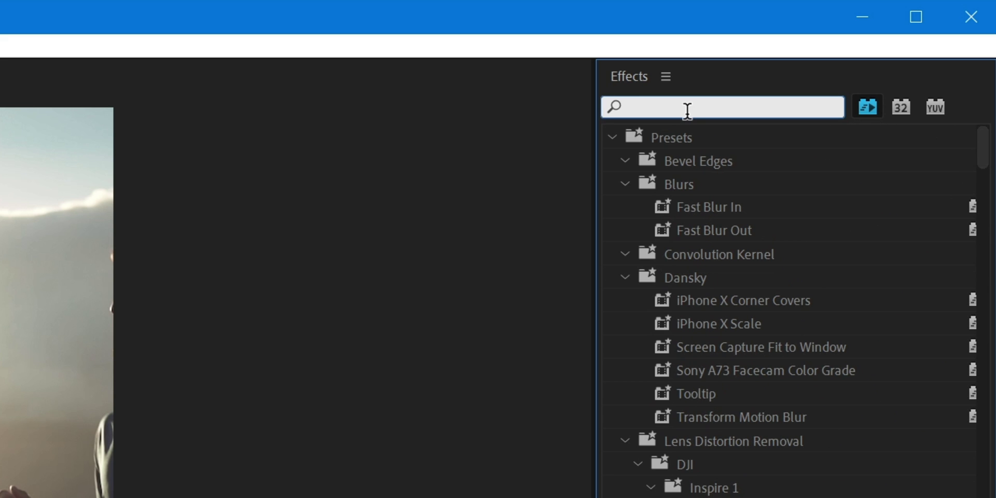
type("auto")
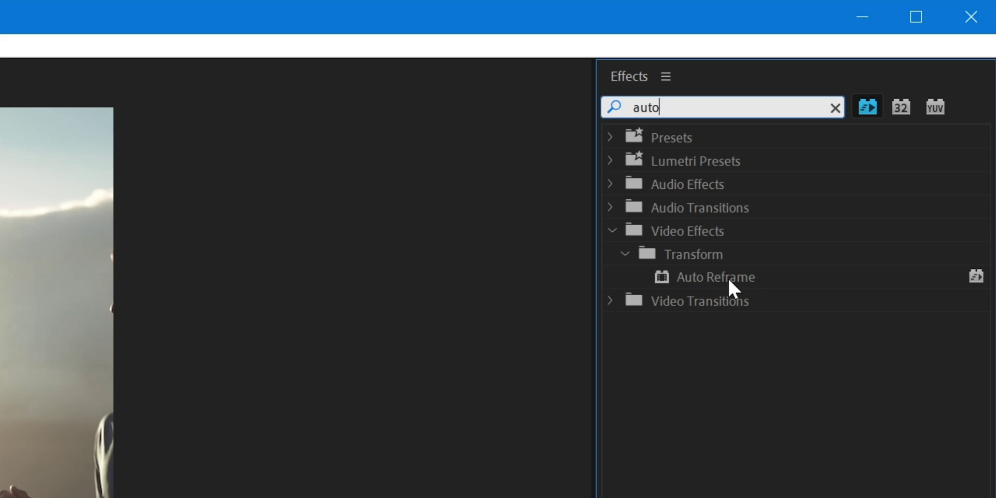
left_click_drag(719, 278, 658, 305)
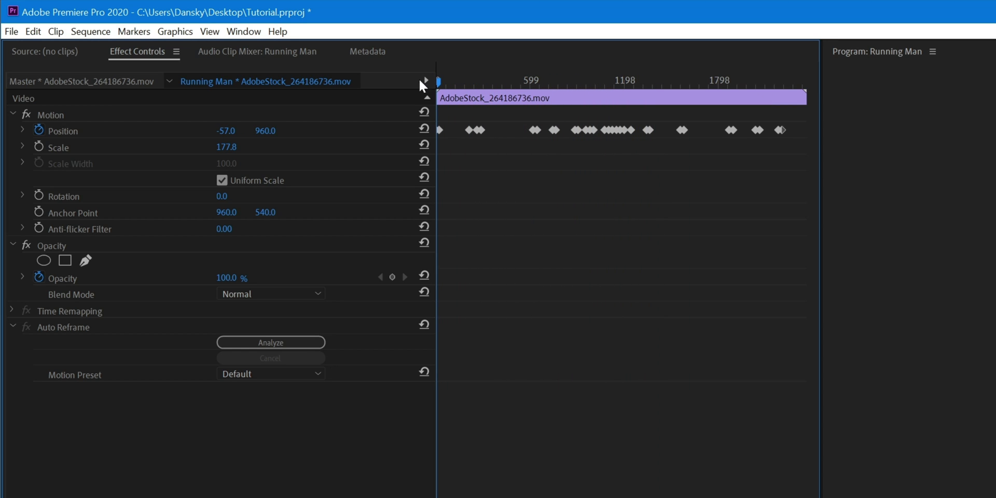
Step: Analyze the clip with Auto Reframe on the Default motion preset and play it back
left_click(302, 338)
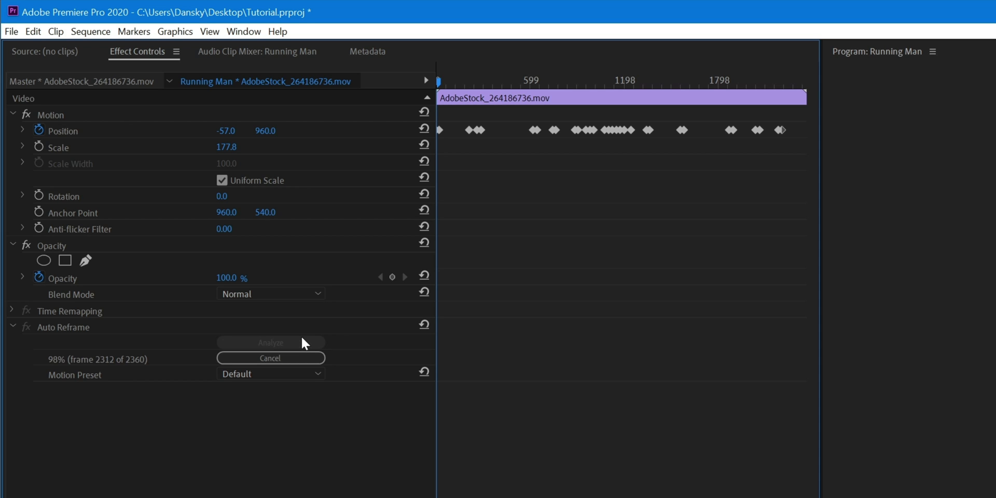
left_click(289, 373)
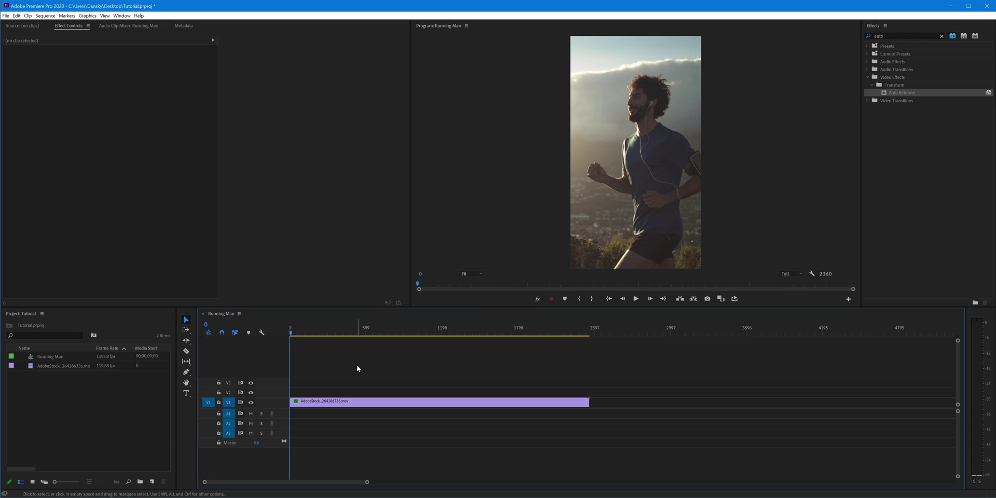
key("space")
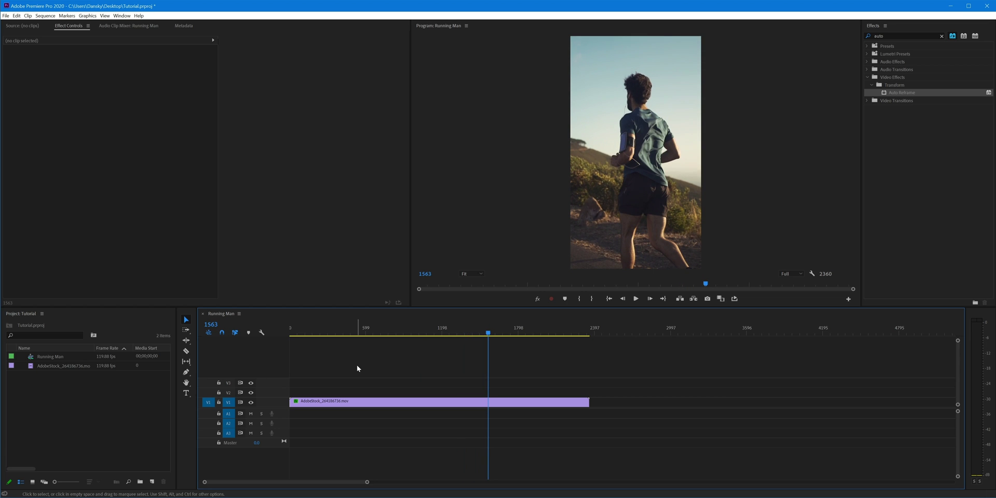
Step: Select the runner clip and scrub the zoomed Effect Controls timeline to find off framing
left_click(367, 402)
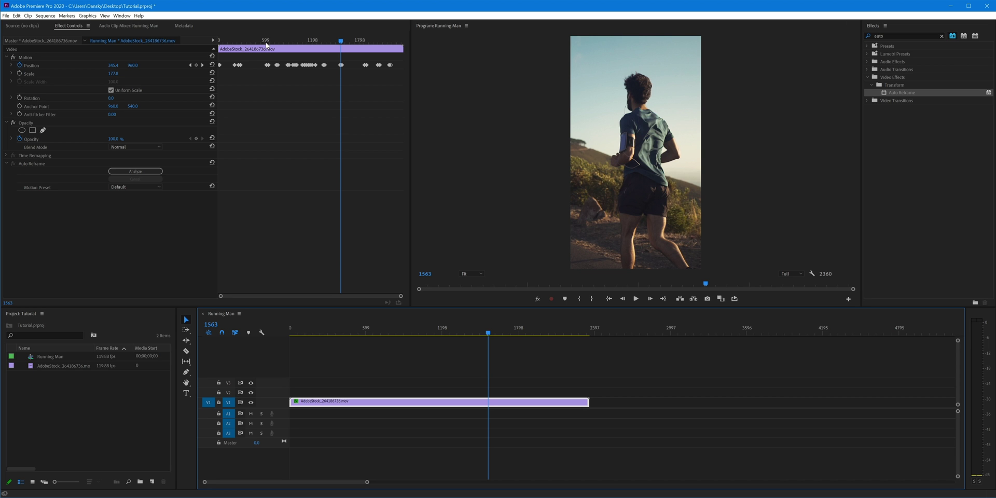
left_click_drag(266, 45, 292, 43)
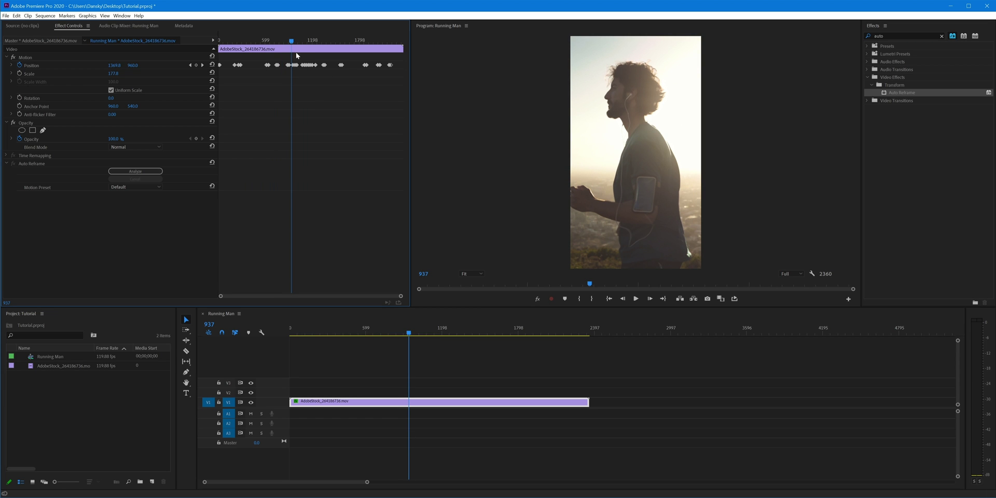
scroll(297, 56, "up", 5)
left_click_drag(303, 38, 351, 48)
Step: Lower the Position X at the keyframes at frames 1080 and 984 so the runner shifts left
left_click(202, 66)
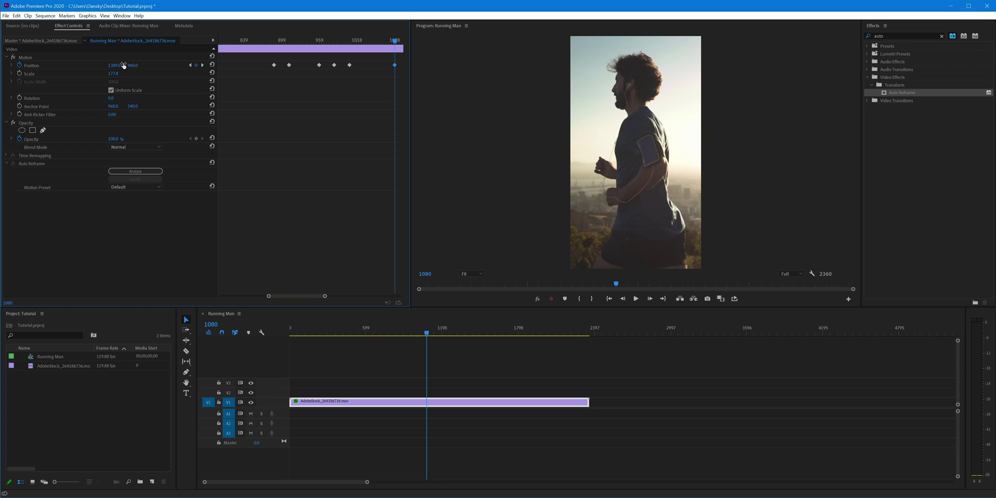
left_click_drag(114, 65, 154, 66)
left_click(190, 65)
left_click(190, 65)
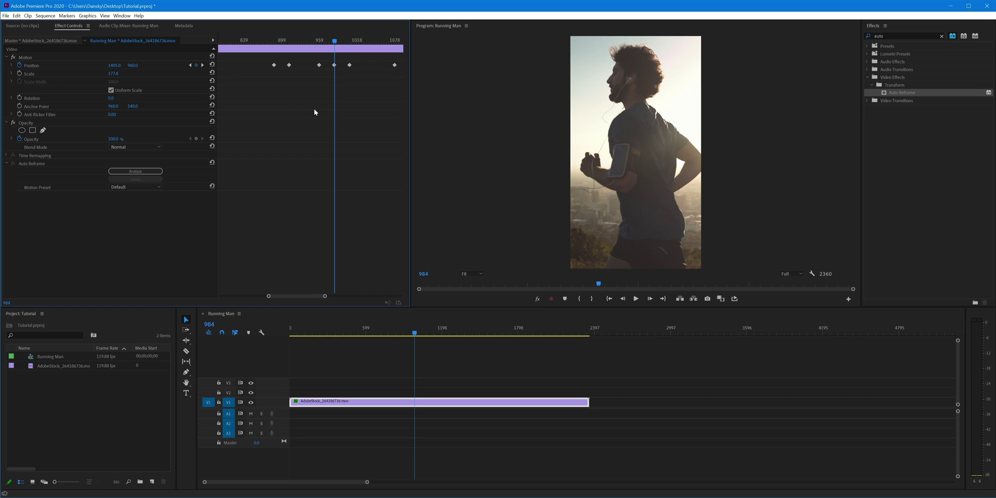
scroll(314, 112, "down", 4)
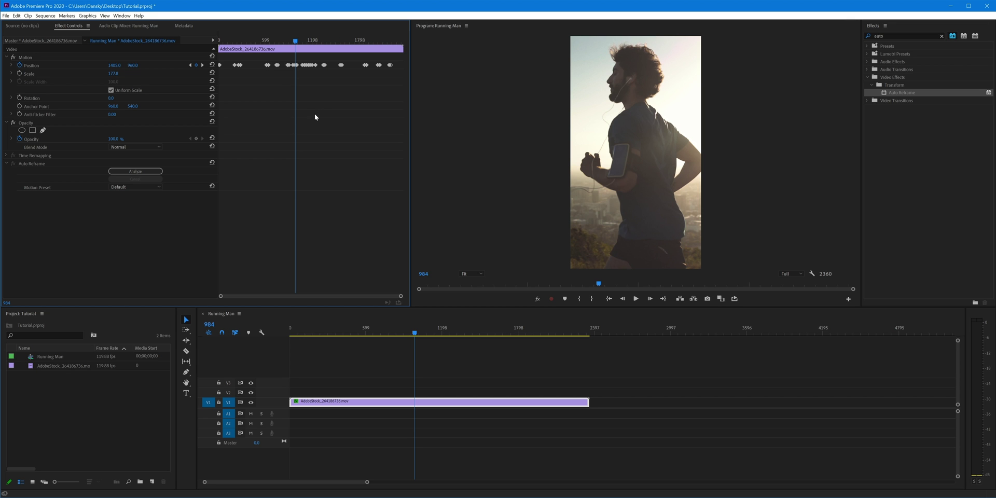
left_click_drag(356, 326, 276, 331)
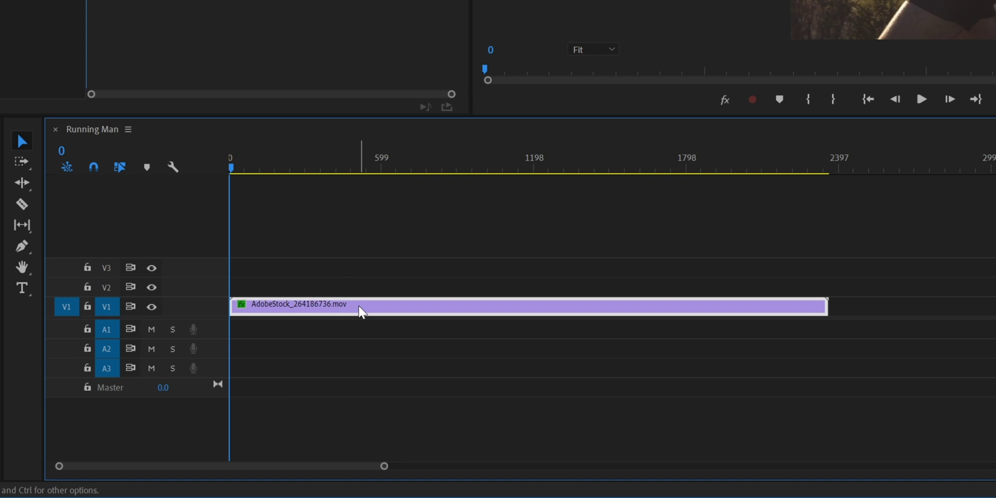
Step: Increase the Video 1 track height to show the clip thumbnail and keyframe line
double_click(185, 303)
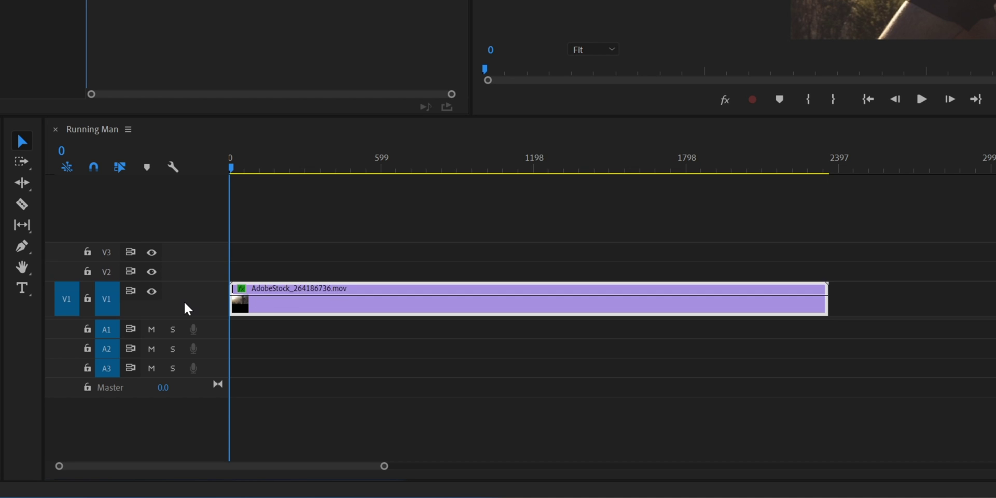
scroll(184, 301, "down", 3)
scroll(184, 301, "up", 4)
scroll(183, 301, "up", 3)
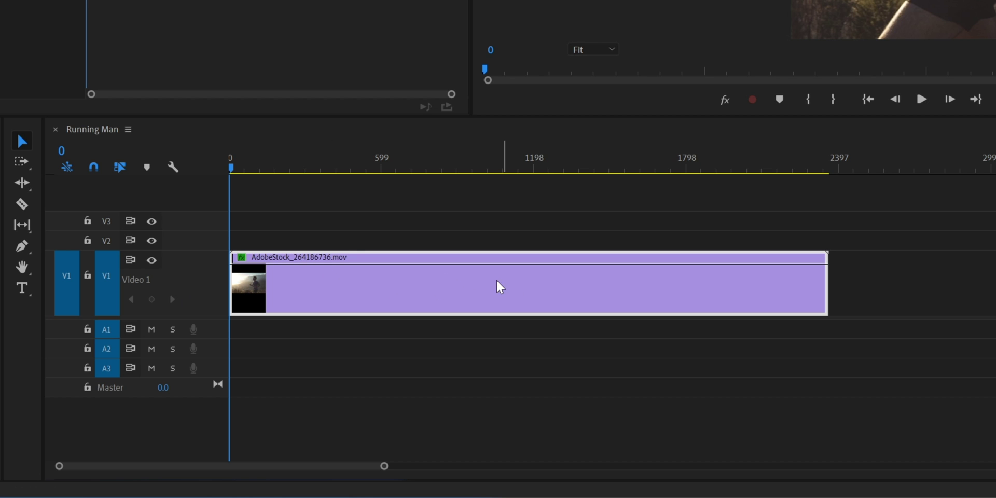
Step: Show the clip's Time Remapping > Speed keyframe line
right_click(438, 276)
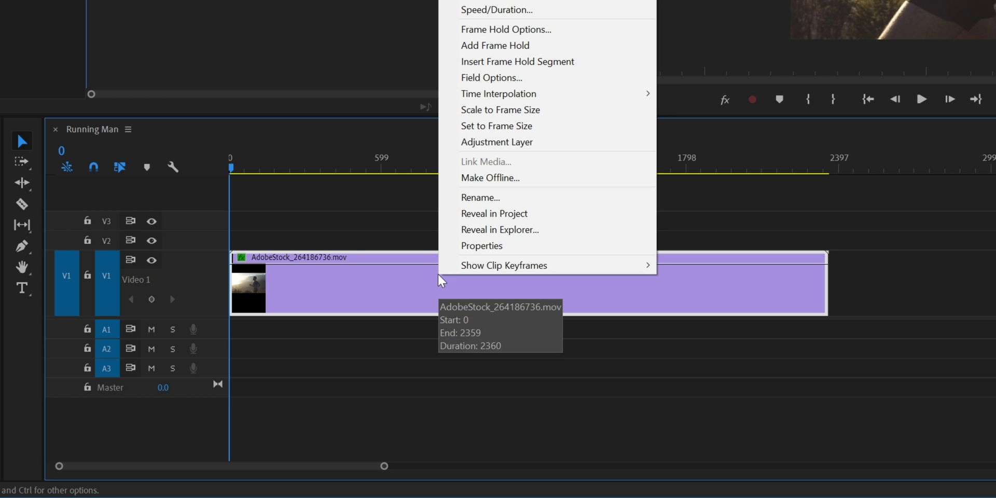
mouse_move(649, 268)
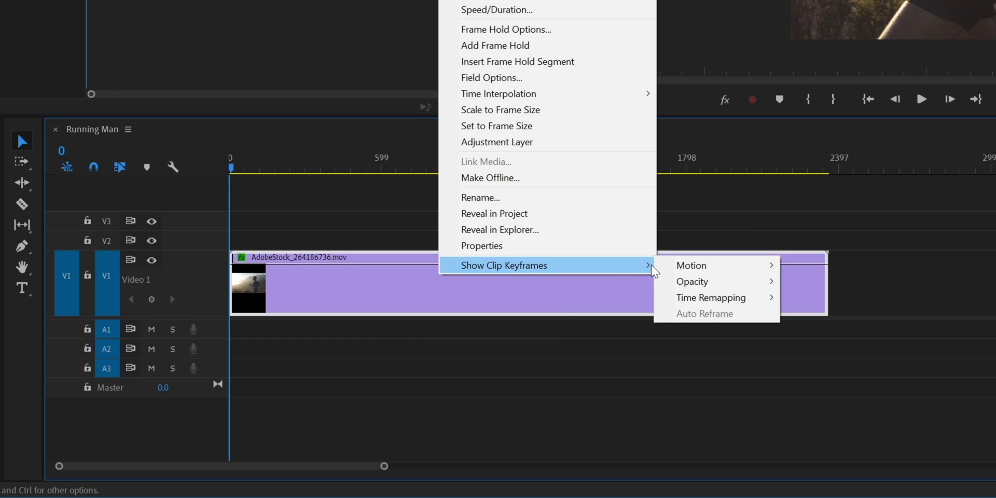
mouse_move(752, 300)
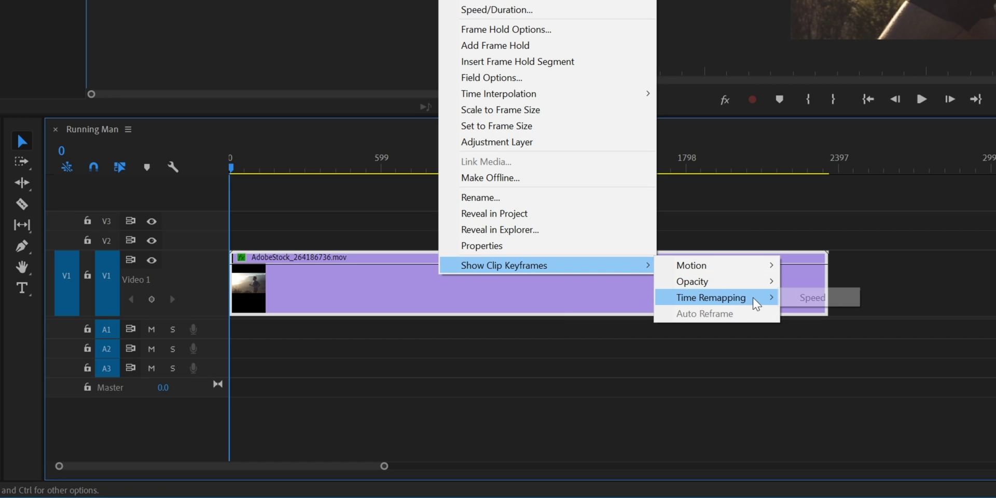
left_click(811, 300)
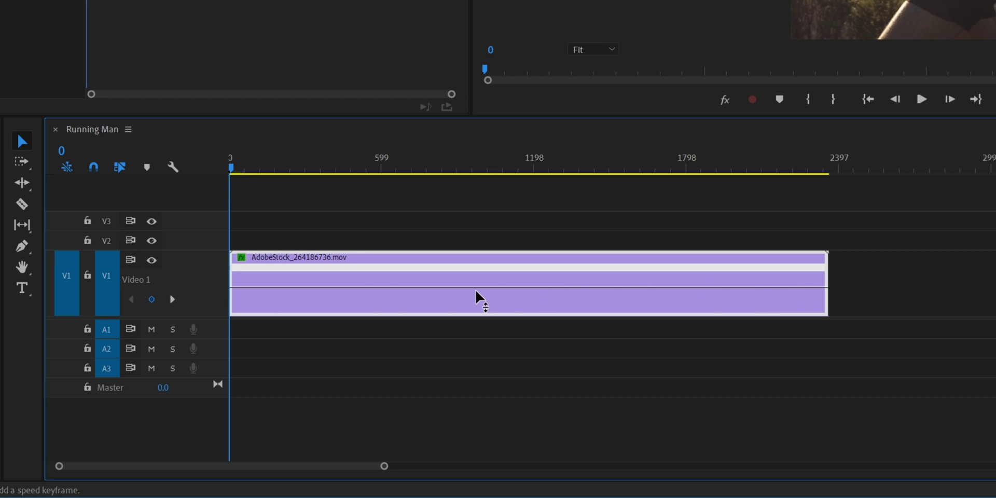
Step: With the Pen Tool, locate the ramp points near frame 909 and frame 1114
mouse_move(263, 297)
left_click(22, 247)
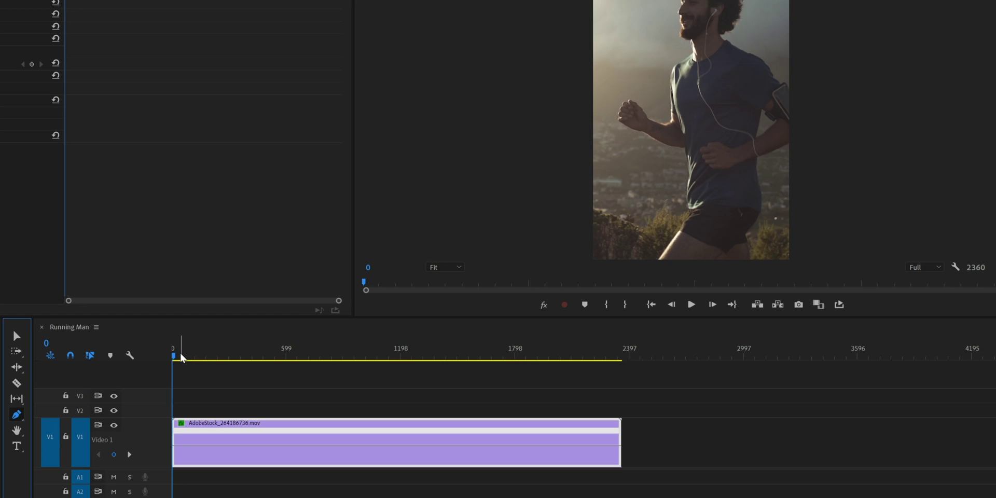
left_click_drag(249, 170, 294, 177)
left_click_drag(221, 363, 344, 364)
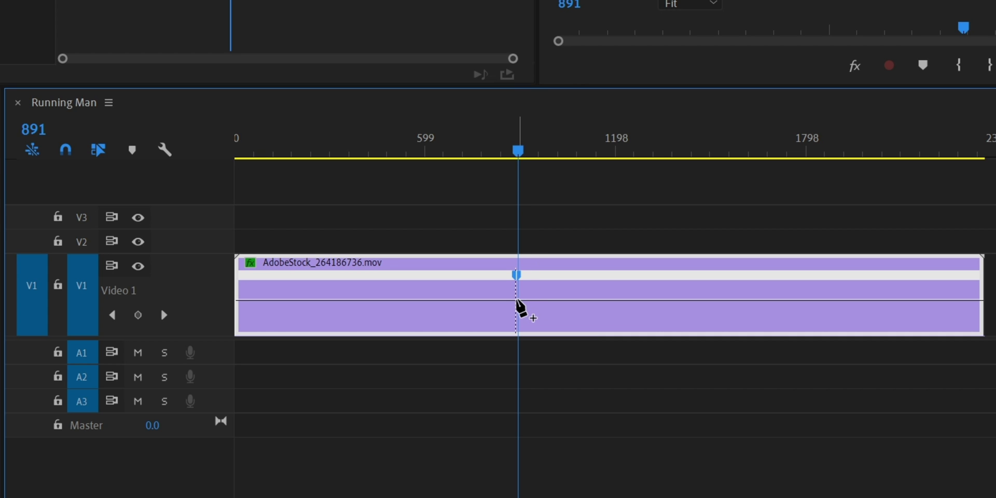
mouse_move(519, 307)
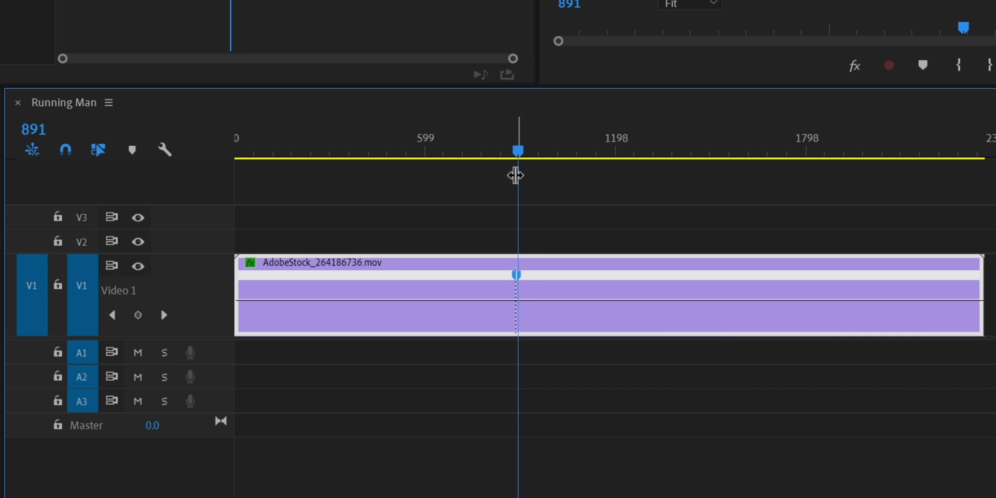
key("space")
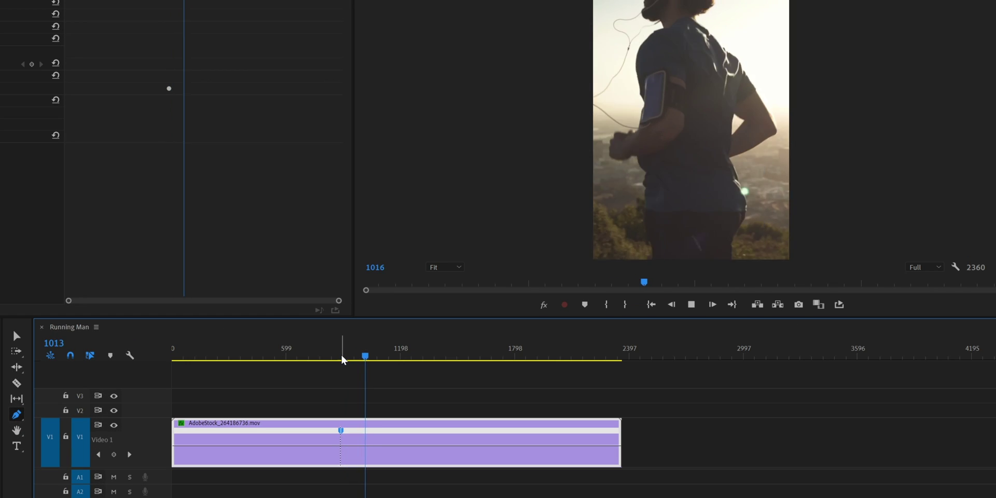
key("space")
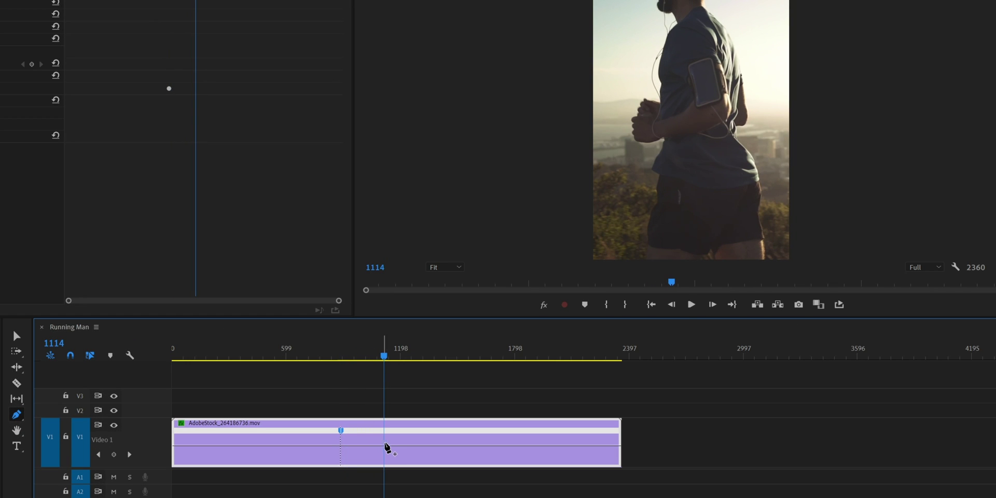
mouse_move(386, 447)
Step: Raise the opening section's speed on the rubber band, first to 200% and then to 610%
left_click(15, 339)
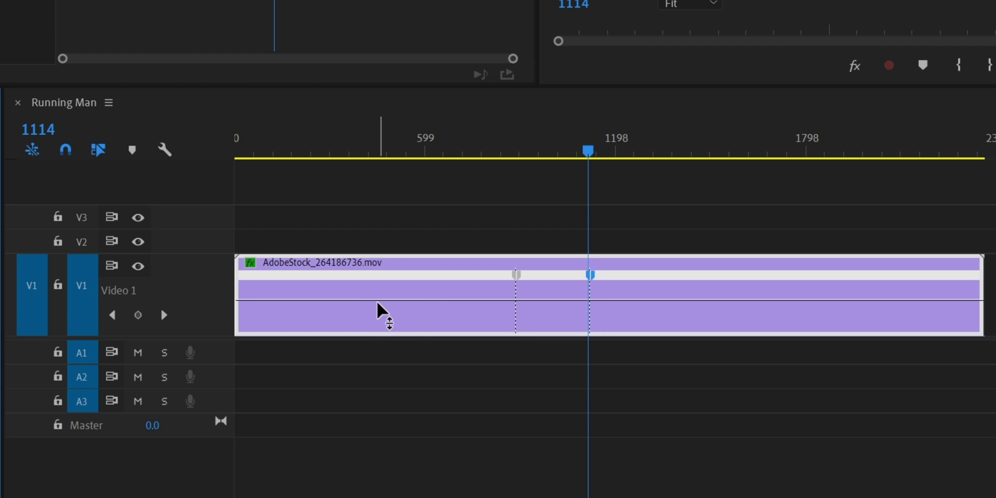
left_click_drag(379, 310, 404, 249)
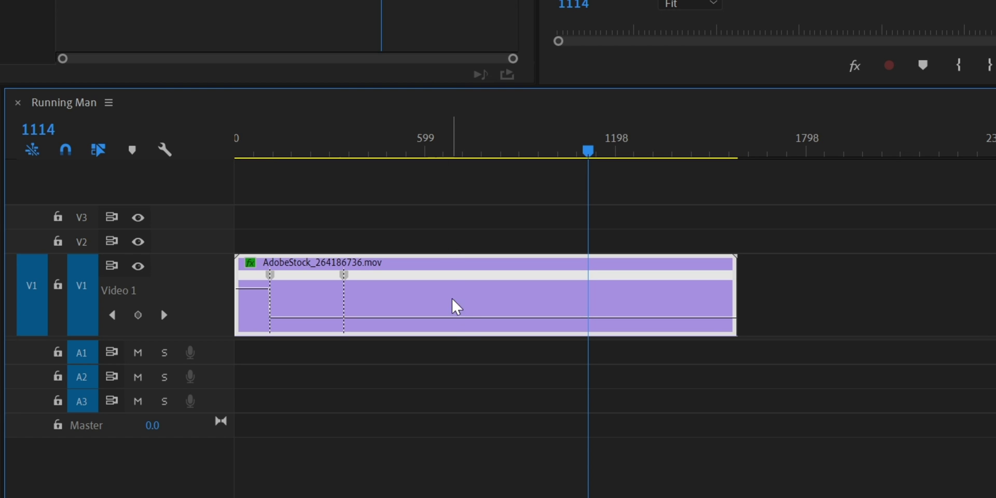
left_click_drag(454, 318, 454, 287)
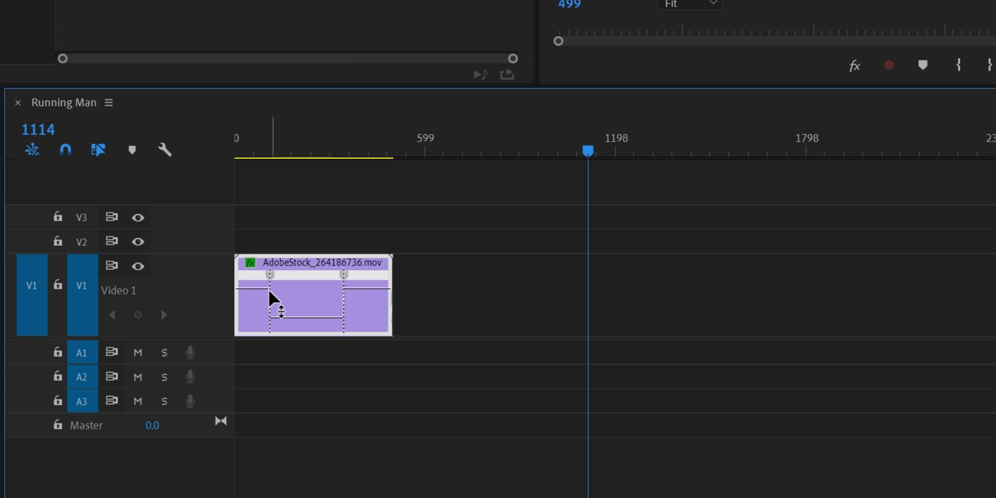
Step: Fit the clip in the timeline and trim its end to a duration of 480 frames
scroll(268, 280, "down", 2)
scroll(268, 280, "up", 2)
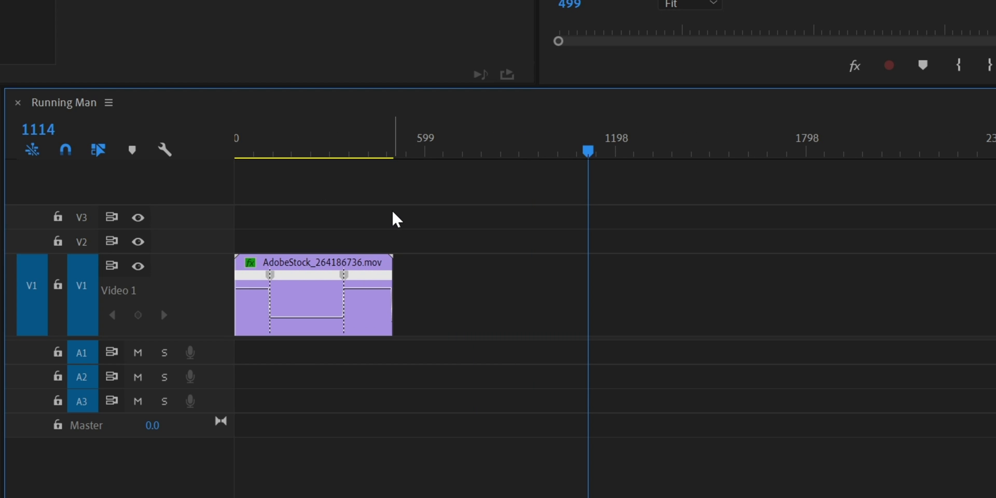
key("equal")
key("minus")
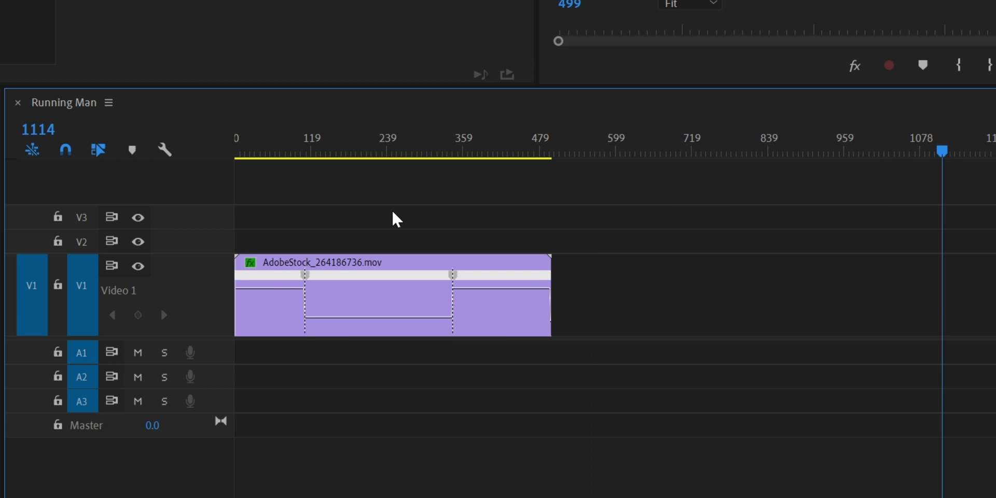
key("equal")
key("backslash")
key("Home")
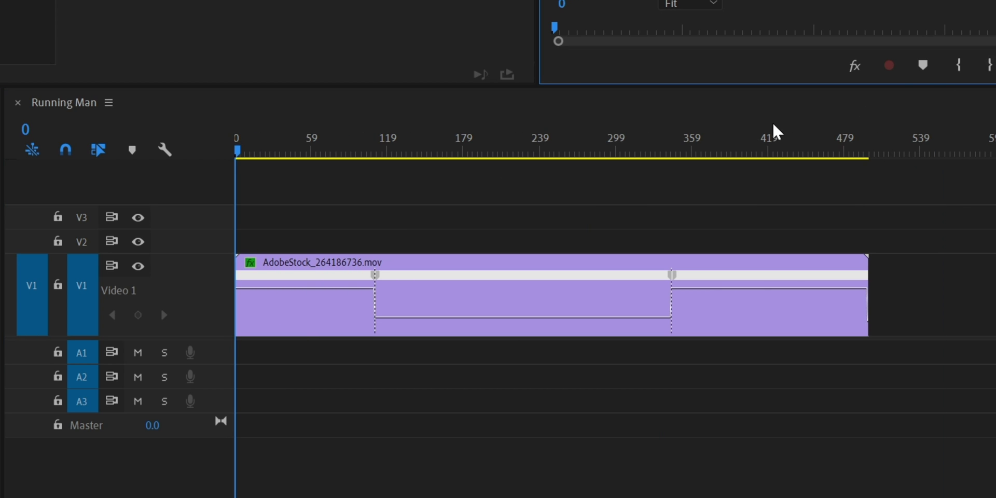
left_click_drag(860, 303, 818, 296)
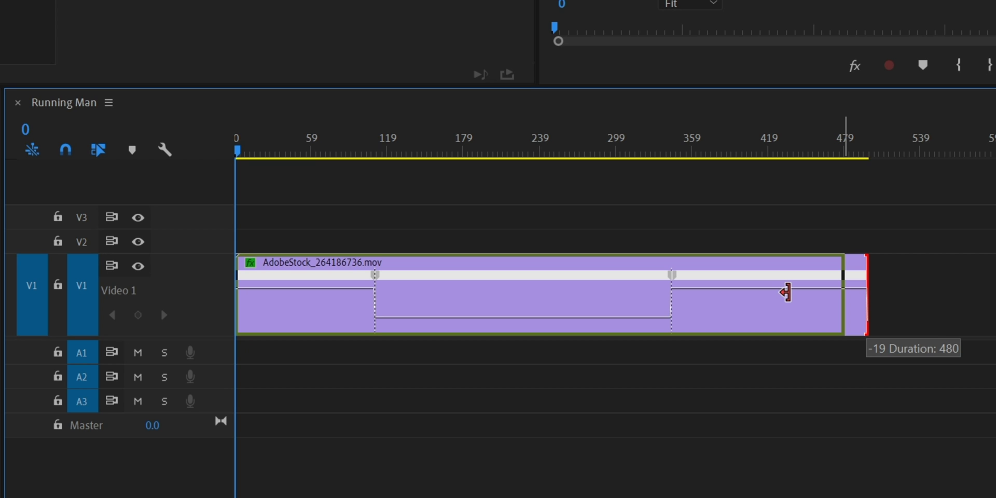
left_click_drag(786, 292, 791, 292)
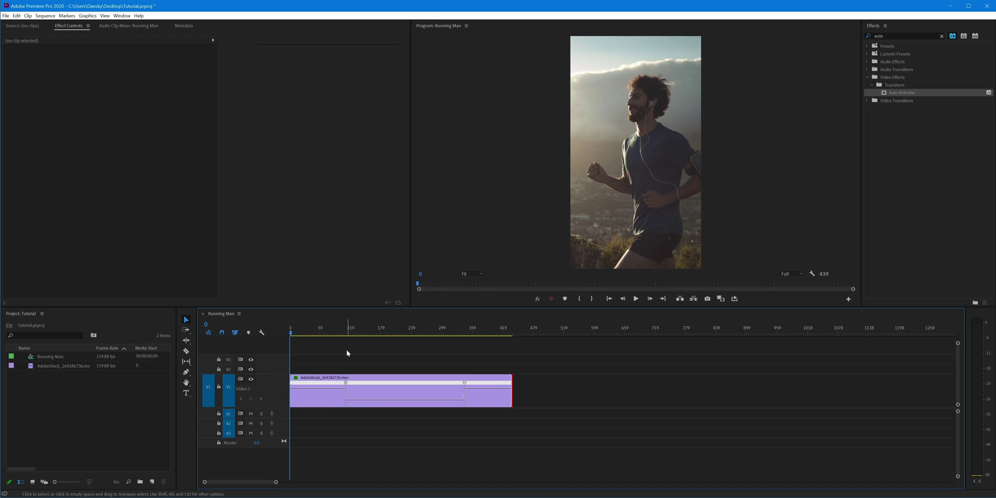
Step: Play the sequence, then render previews for the whole sequence with Sequence > Render In to Out
key("space")
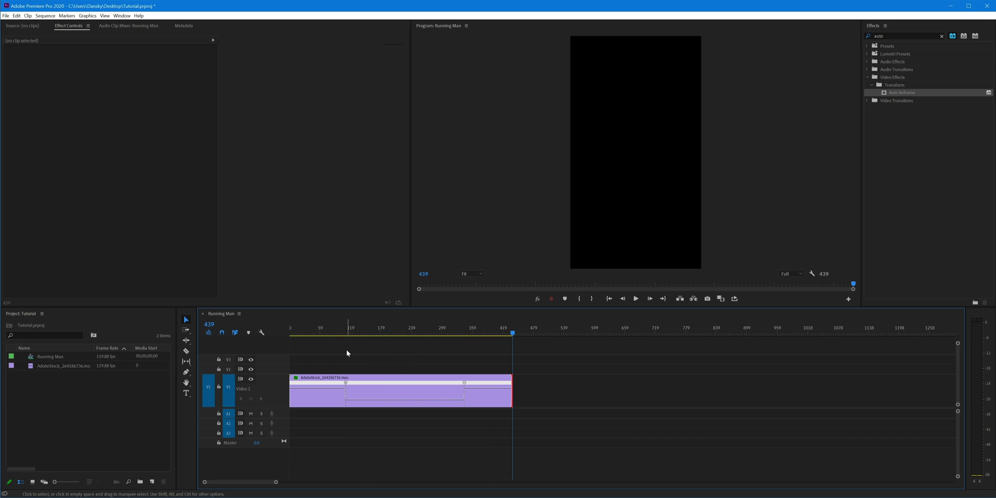
left_click(52, 16)
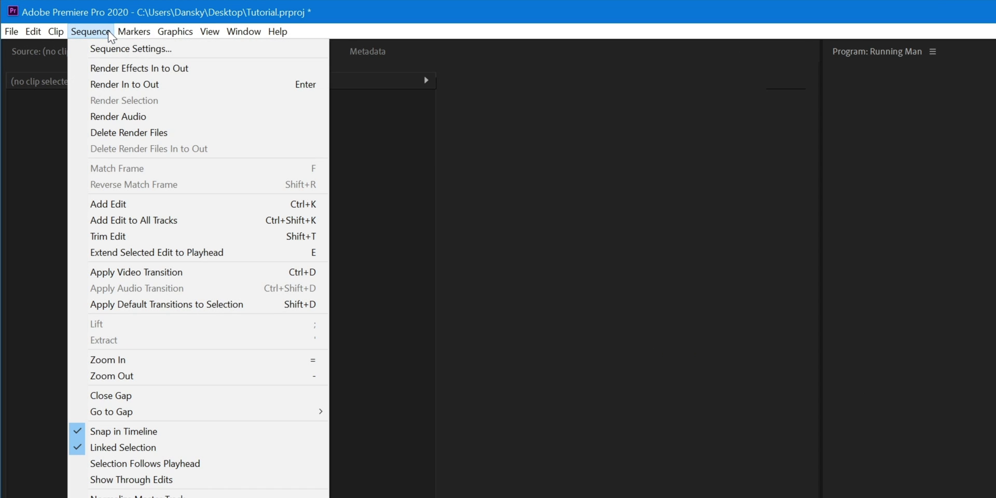
left_click(129, 83)
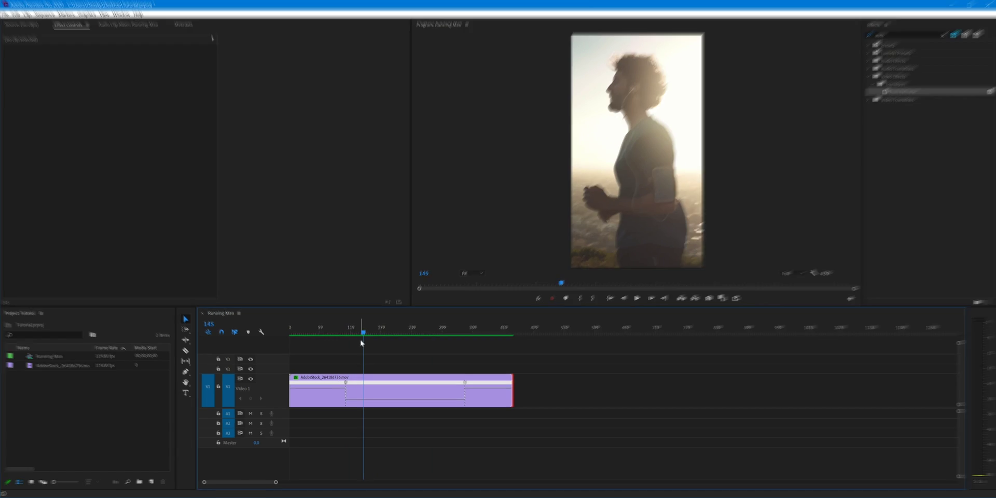
Step: Split both speed keyframes into ramps, start the first ramp earlier, preview, and undo the last change
left_click_drag(376, 281, 420, 283)
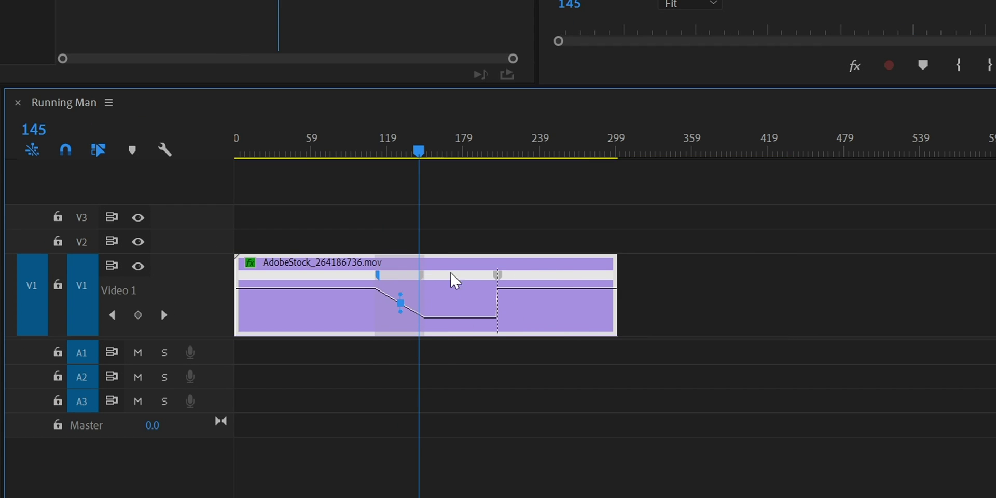
left_click_drag(497, 275, 555, 287)
left_click_drag(318, 152, 425, 203)
left_click_drag(380, 278, 262, 288)
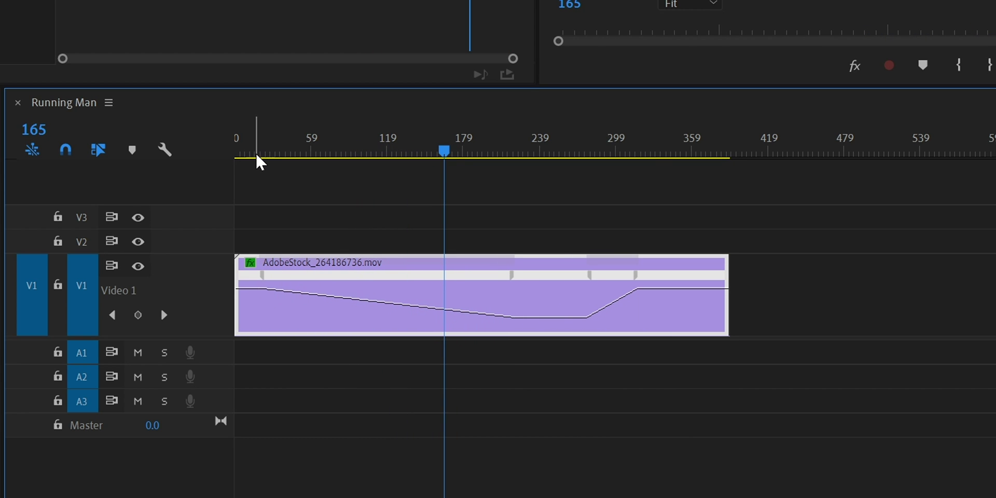
left_click_drag(260, 162, 236, 153)
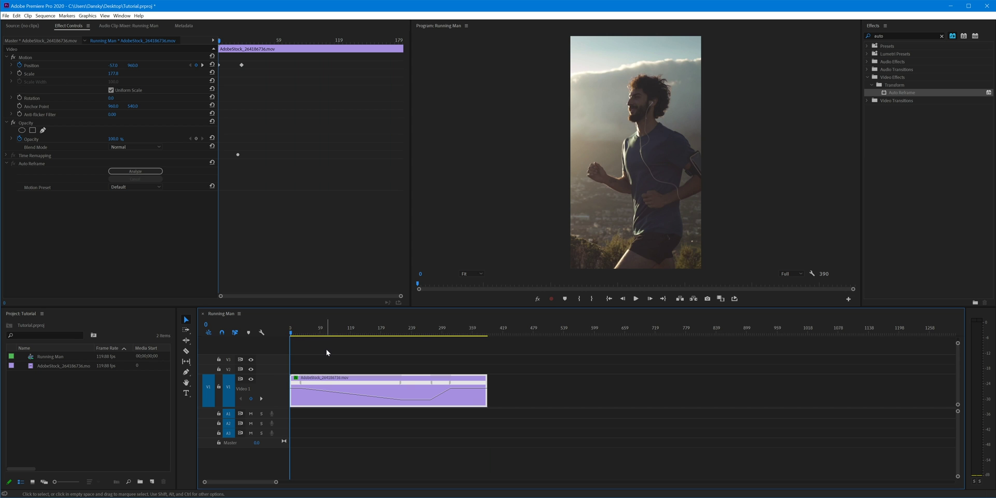
key("space")
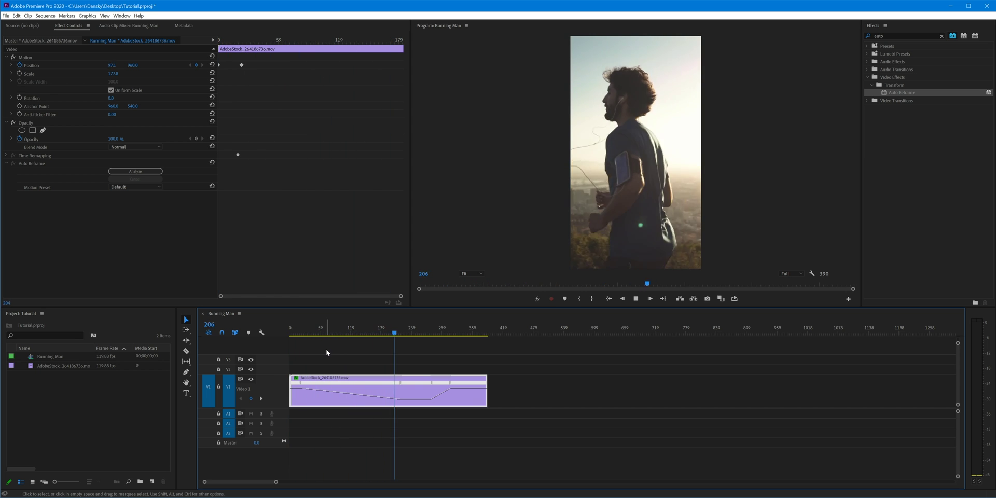
key("space")
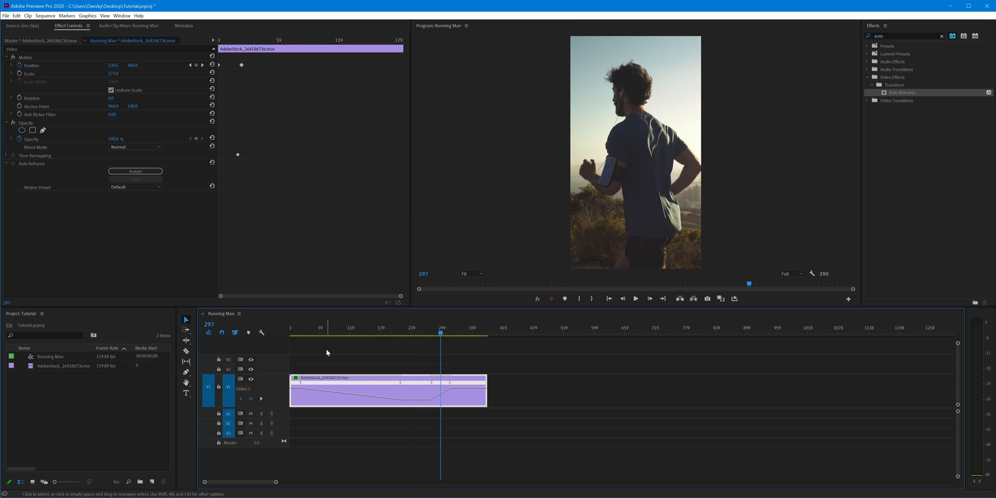
key("ctrl+z")
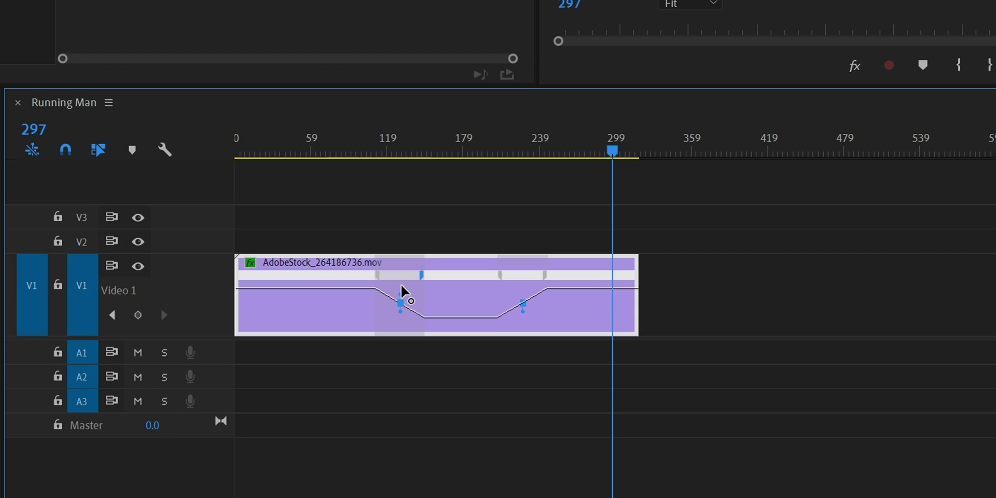
Step: Curve both speed ramps with their Bezier handles, then bring the playhead back to the start
left_click_drag(401, 302, 336, 304)
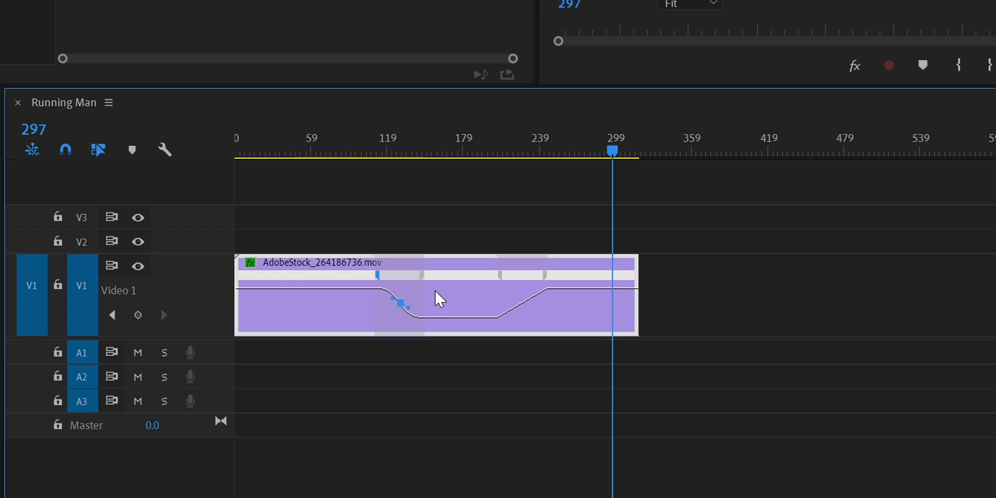
left_click(543, 283)
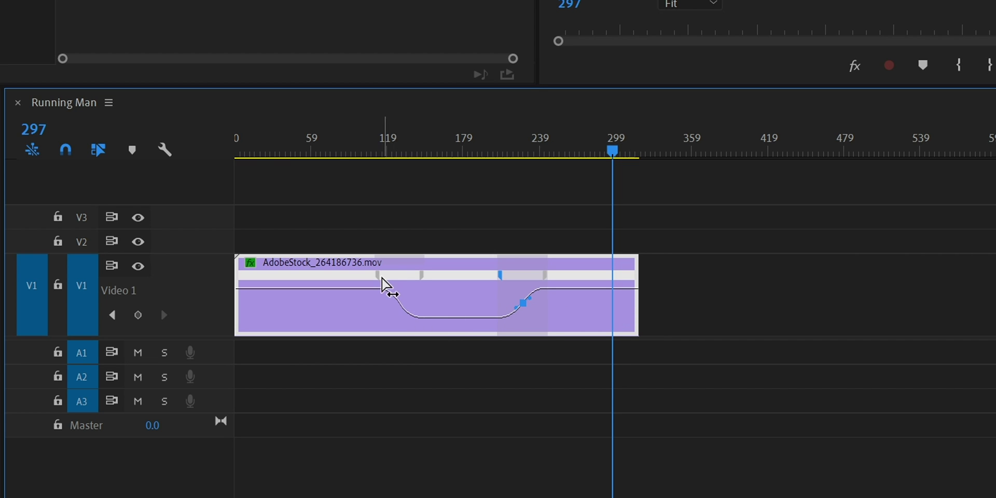
mouse_move(381, 285)
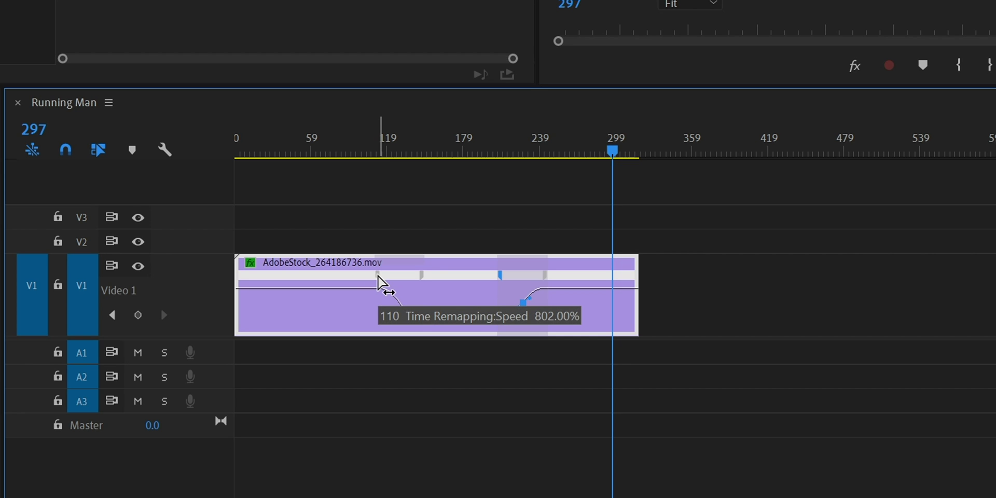
mouse_move(382, 284)
left_mouse_down()
mouse_move(367, 285)
mouse_move(379, 279)
mouse_move(367, 275)
mouse_move(378, 283)
left_mouse_up()
mouse_move(493, 282)
left_mouse_down()
mouse_move(462, 283)
mouse_move(515, 287)
mouse_move(483, 290)
mouse_move(502, 291)
mouse_move(486, 292)
mouse_move(494, 297)
mouse_move(474, 287)
left_mouse_up()
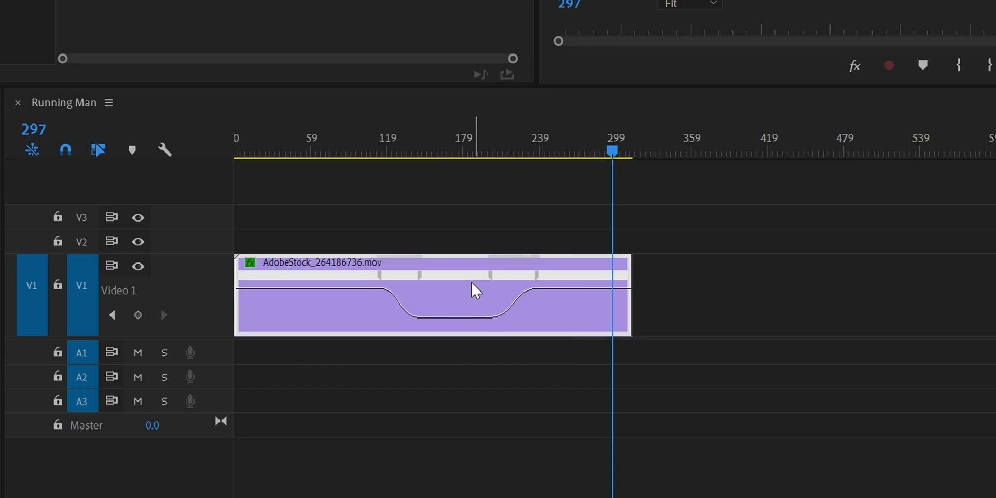
left_click(344, 148)
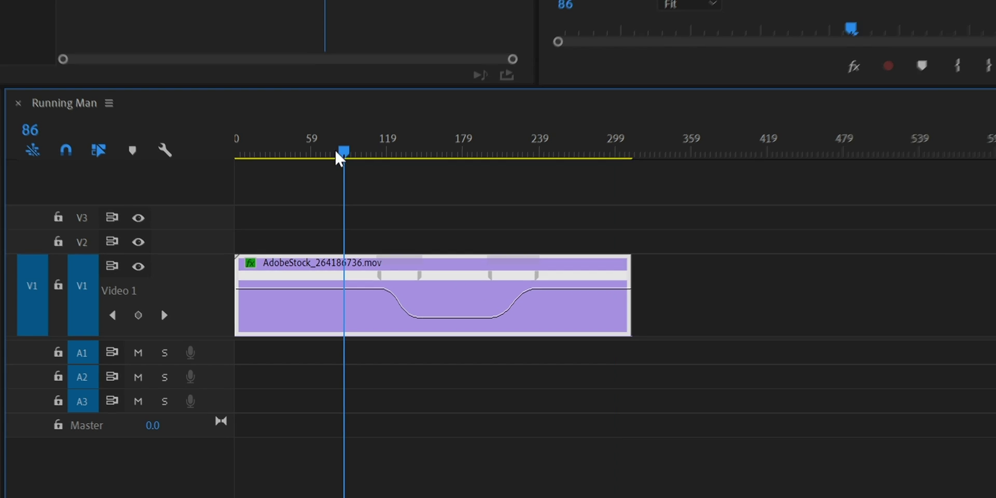
left_click_drag(345, 150, 225, 159)
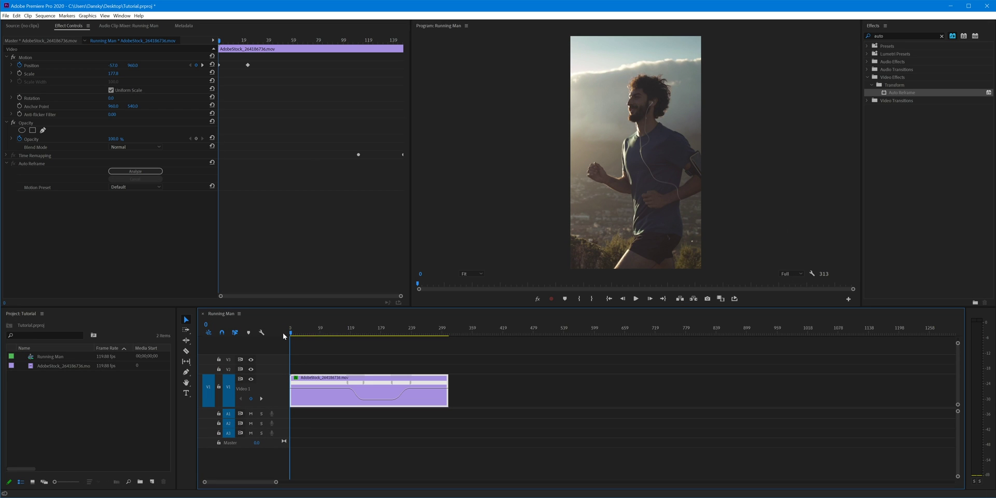
Step: Render and preview the ramp, pull the middle section down to 50% speed, and replay it from the start
key("Return")
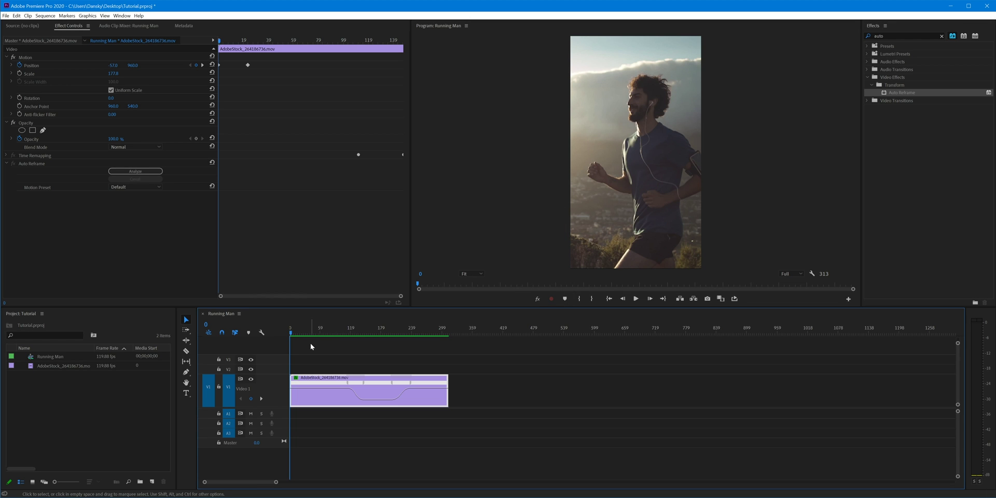
key("space")
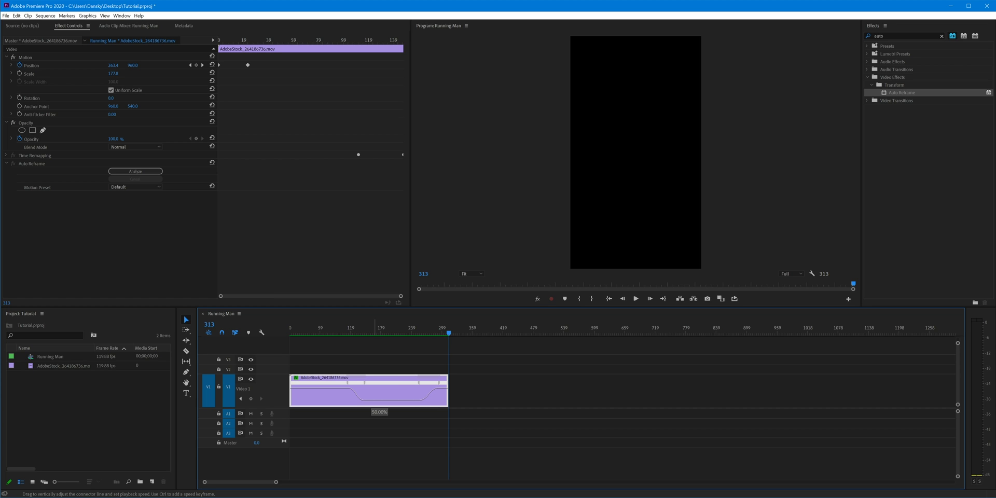
left_click_drag(380, 401, 371, 419)
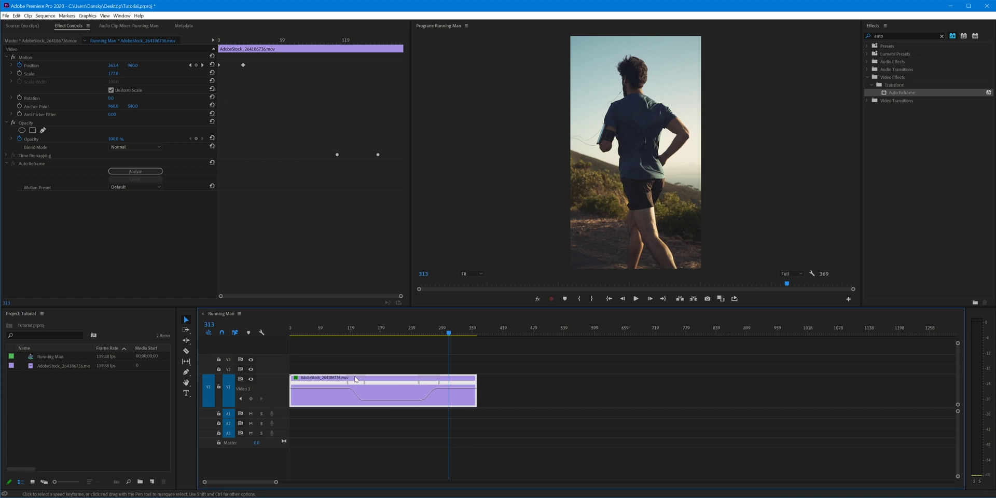
left_click(337, 333)
left_click_drag(337, 333, 290, 333)
key("space")
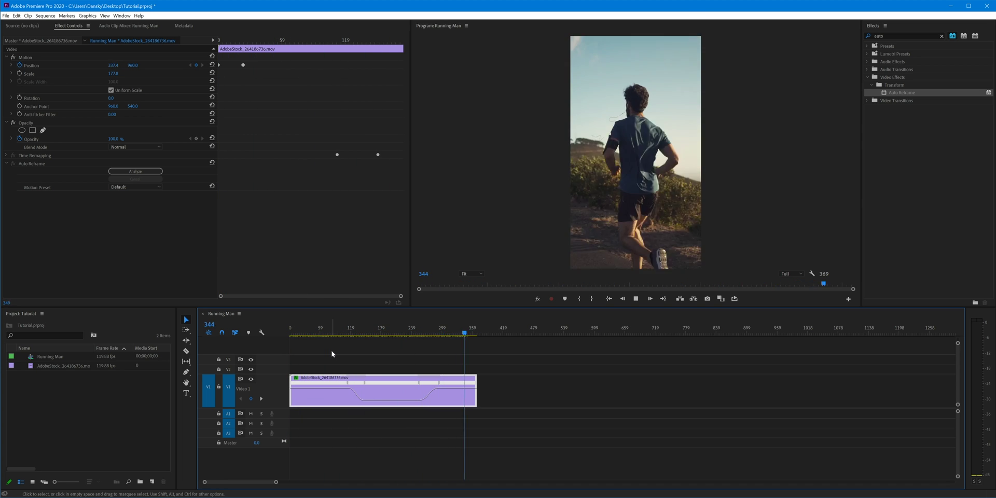
Step: Set the clip's time interpolation to Optical Flow, render previews, and return to frame 0
right_click(379, 384)
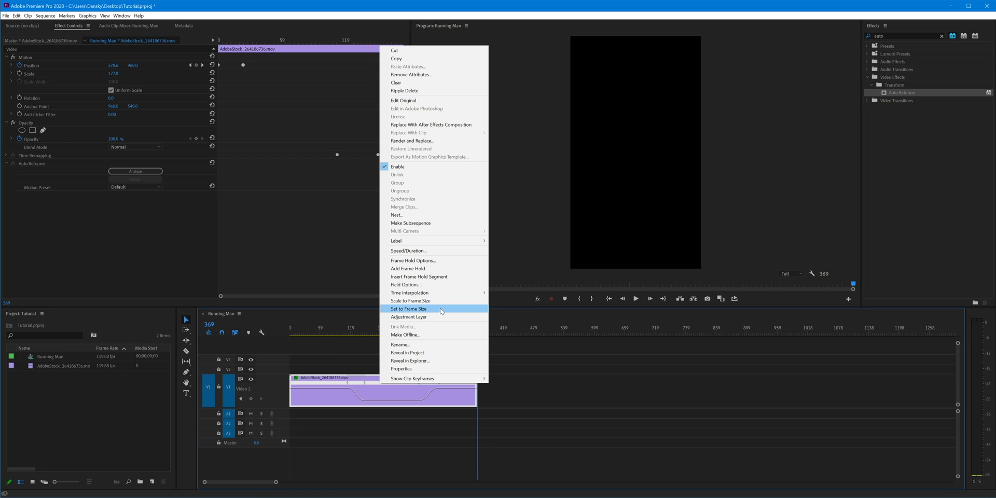
mouse_move(449, 297)
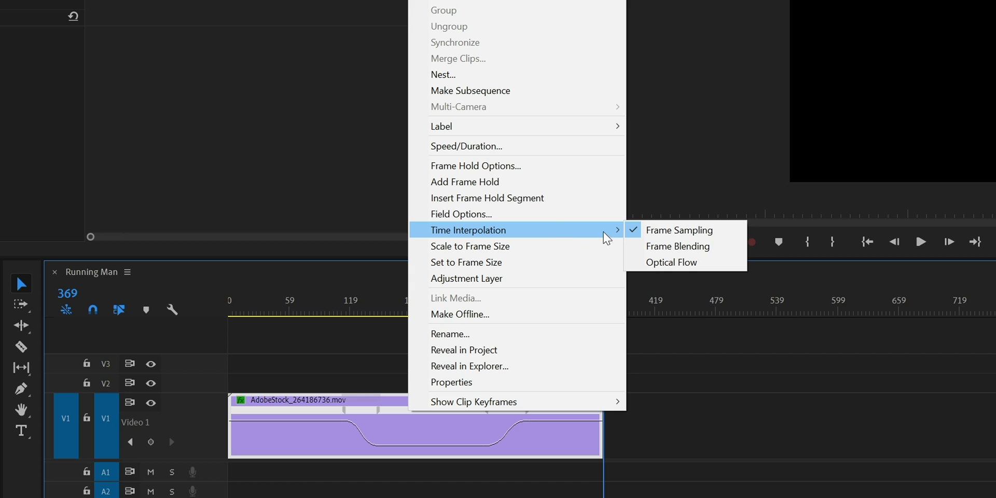
left_click(667, 262)
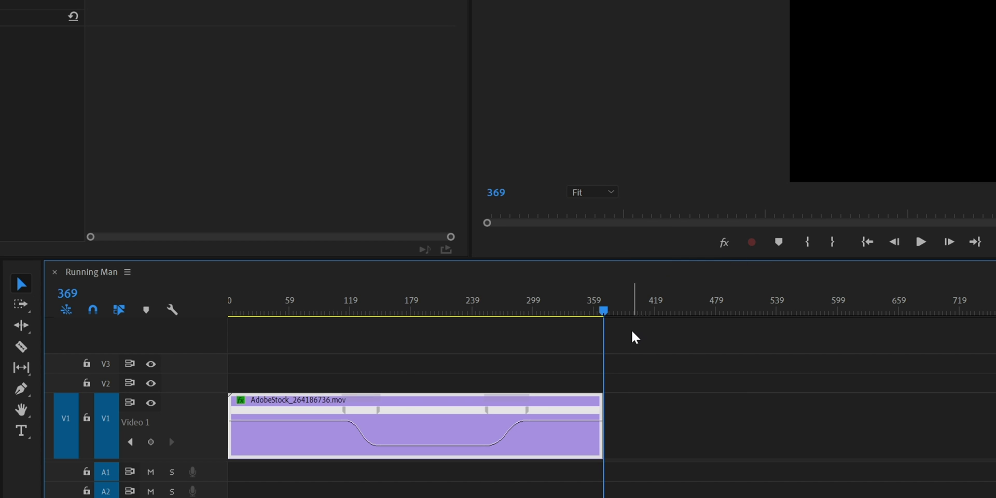
key("Return")
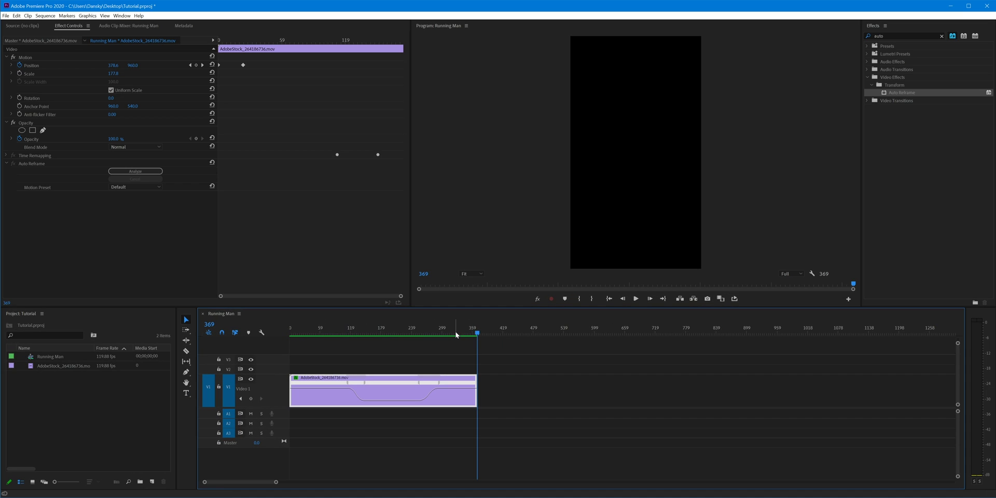
left_click_drag(456, 335, 290, 331)
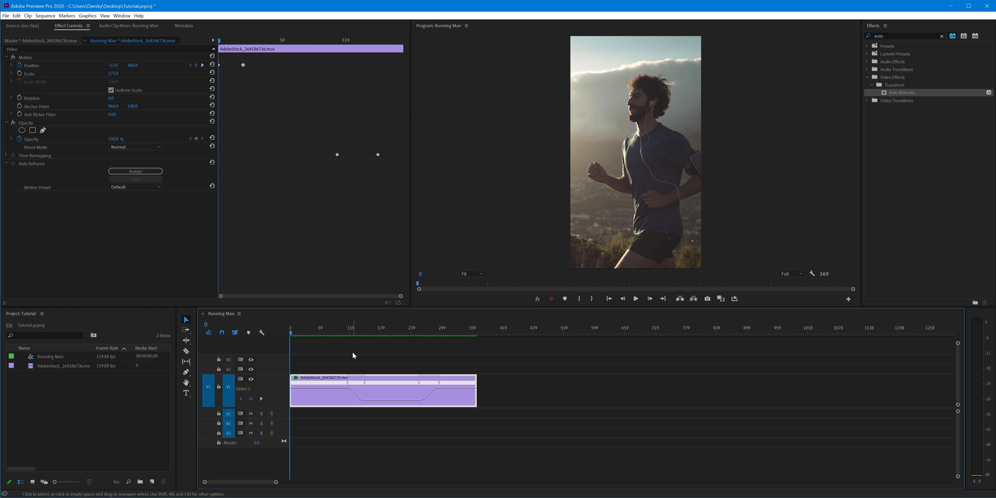
key("space")
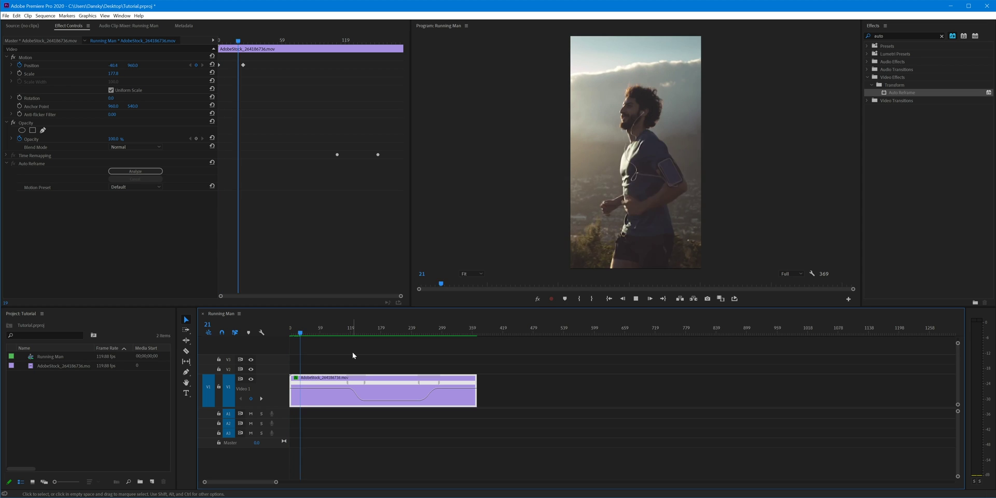